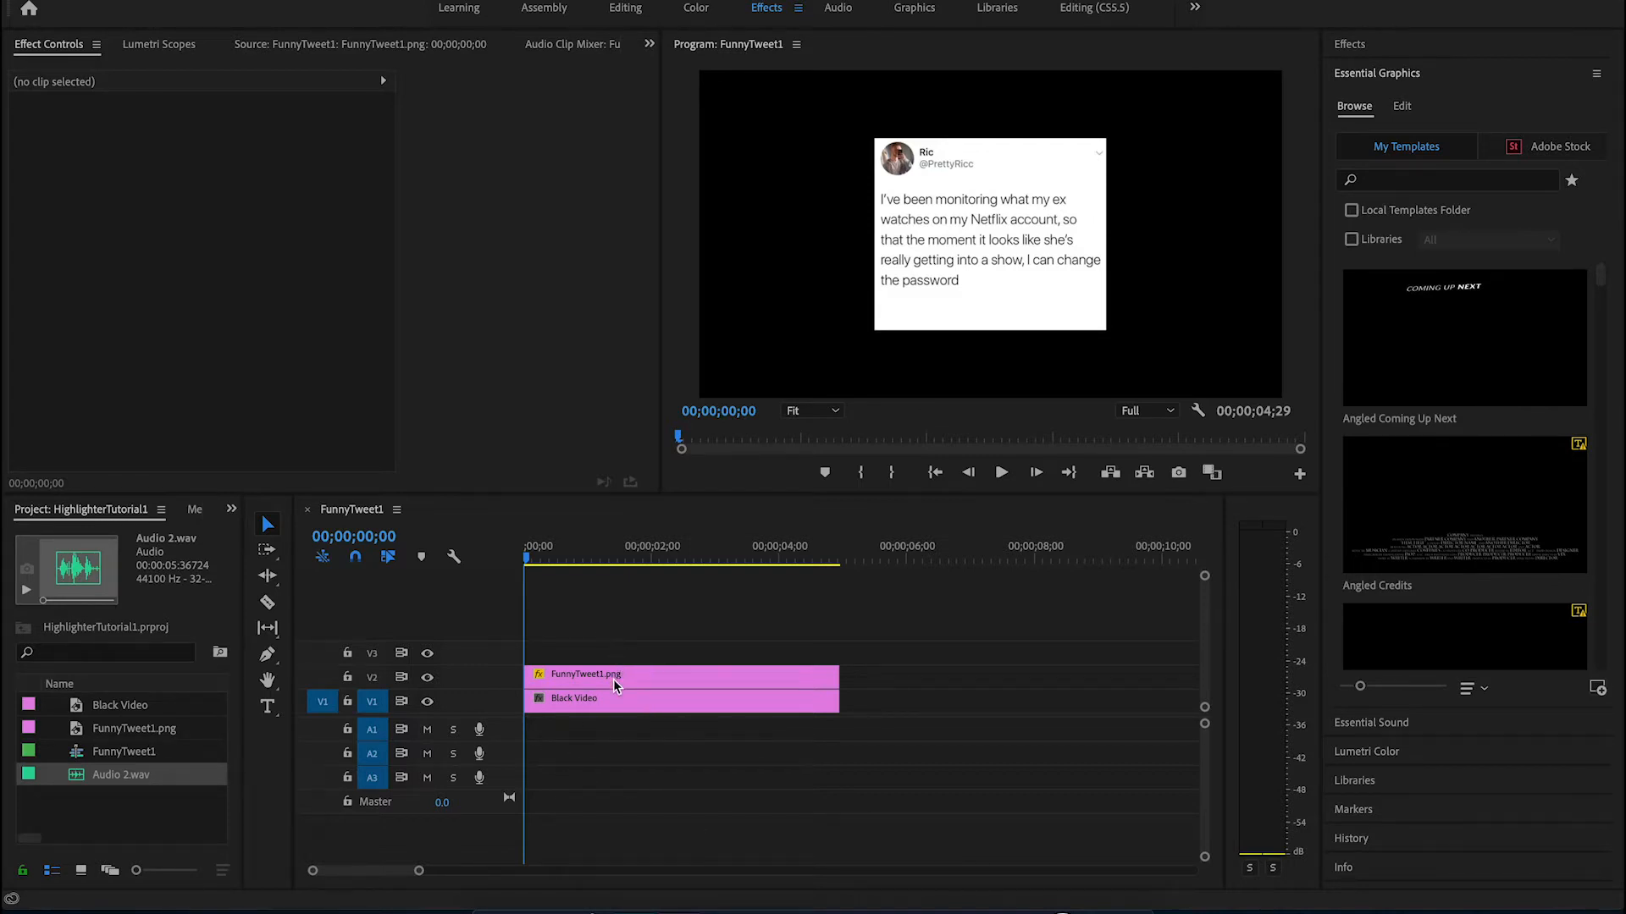
- Extend the FunnyTweet1.png and Black Video clips together to a duration of 00;00;08;09
click(652, 682)
drag(665, 650, 690, 714)
drag(832, 682, 1051, 680)
- Duplicate the FunnyTweet1.png clip from track V2 onto V3, aligned directly above the original
click(582, 625)
click(582, 675)
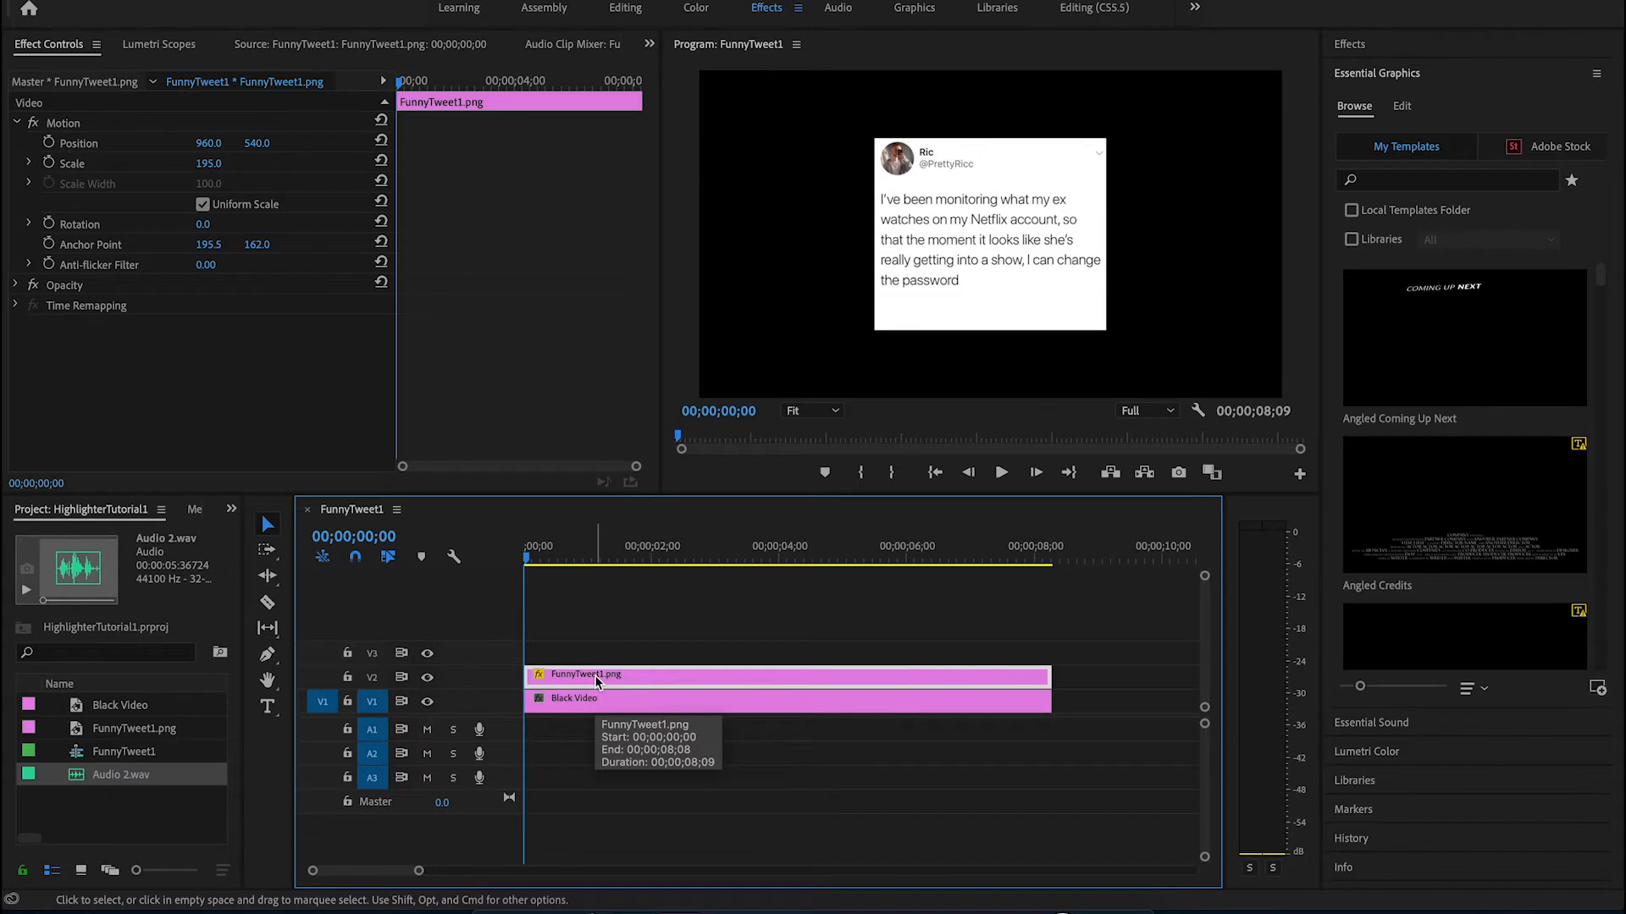
shift+click(596, 681)
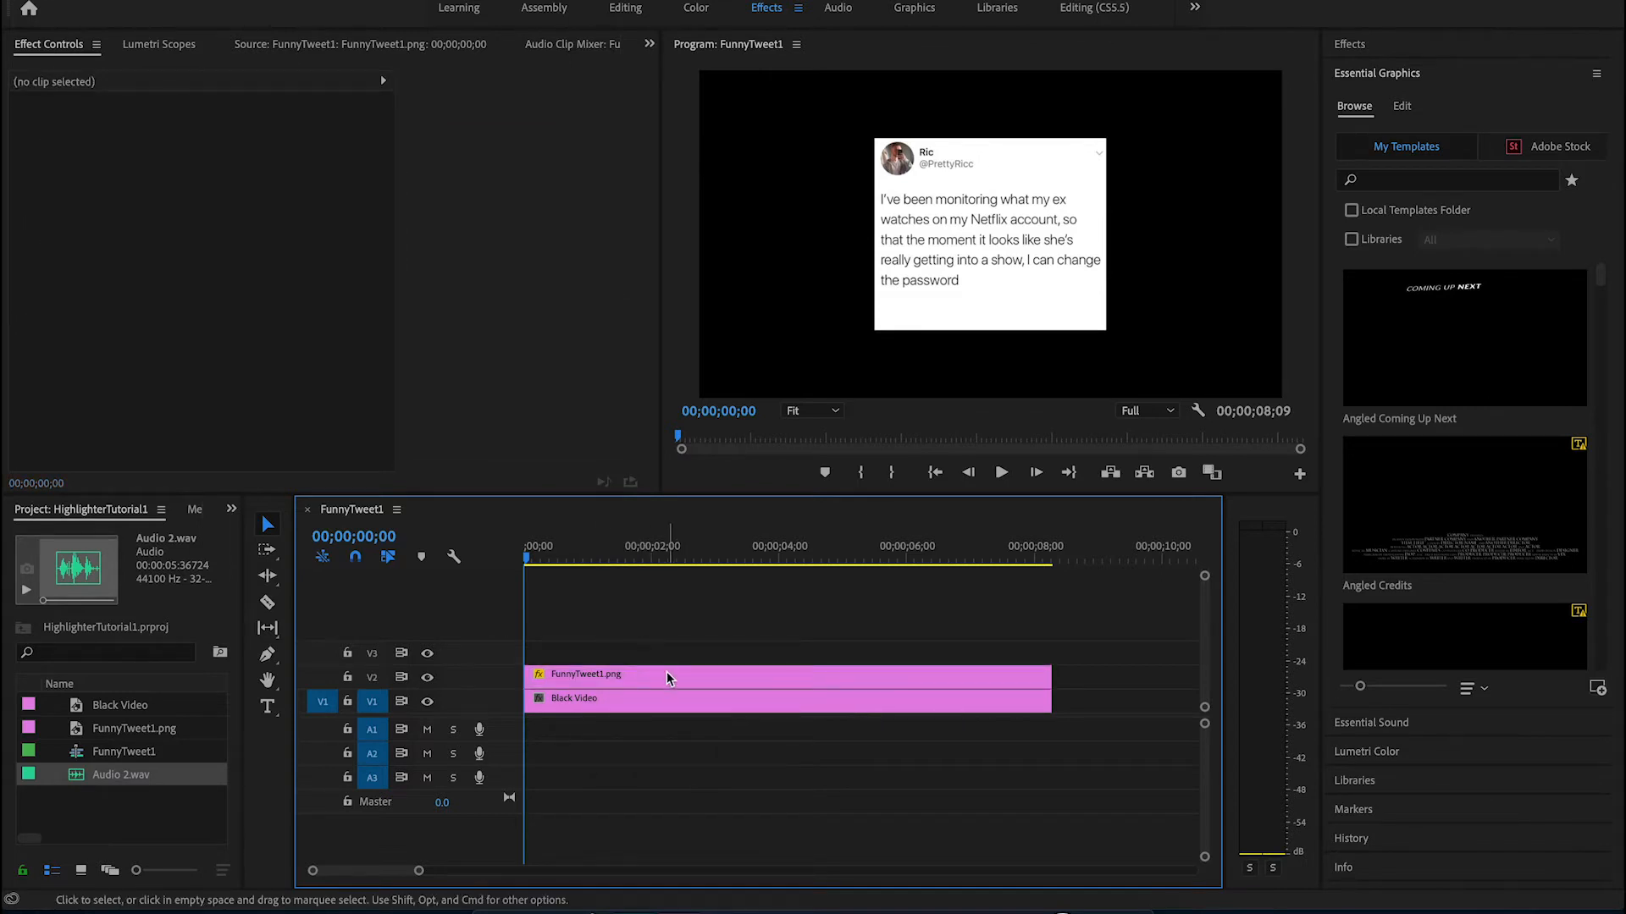
drag(667, 672, 667, 649)
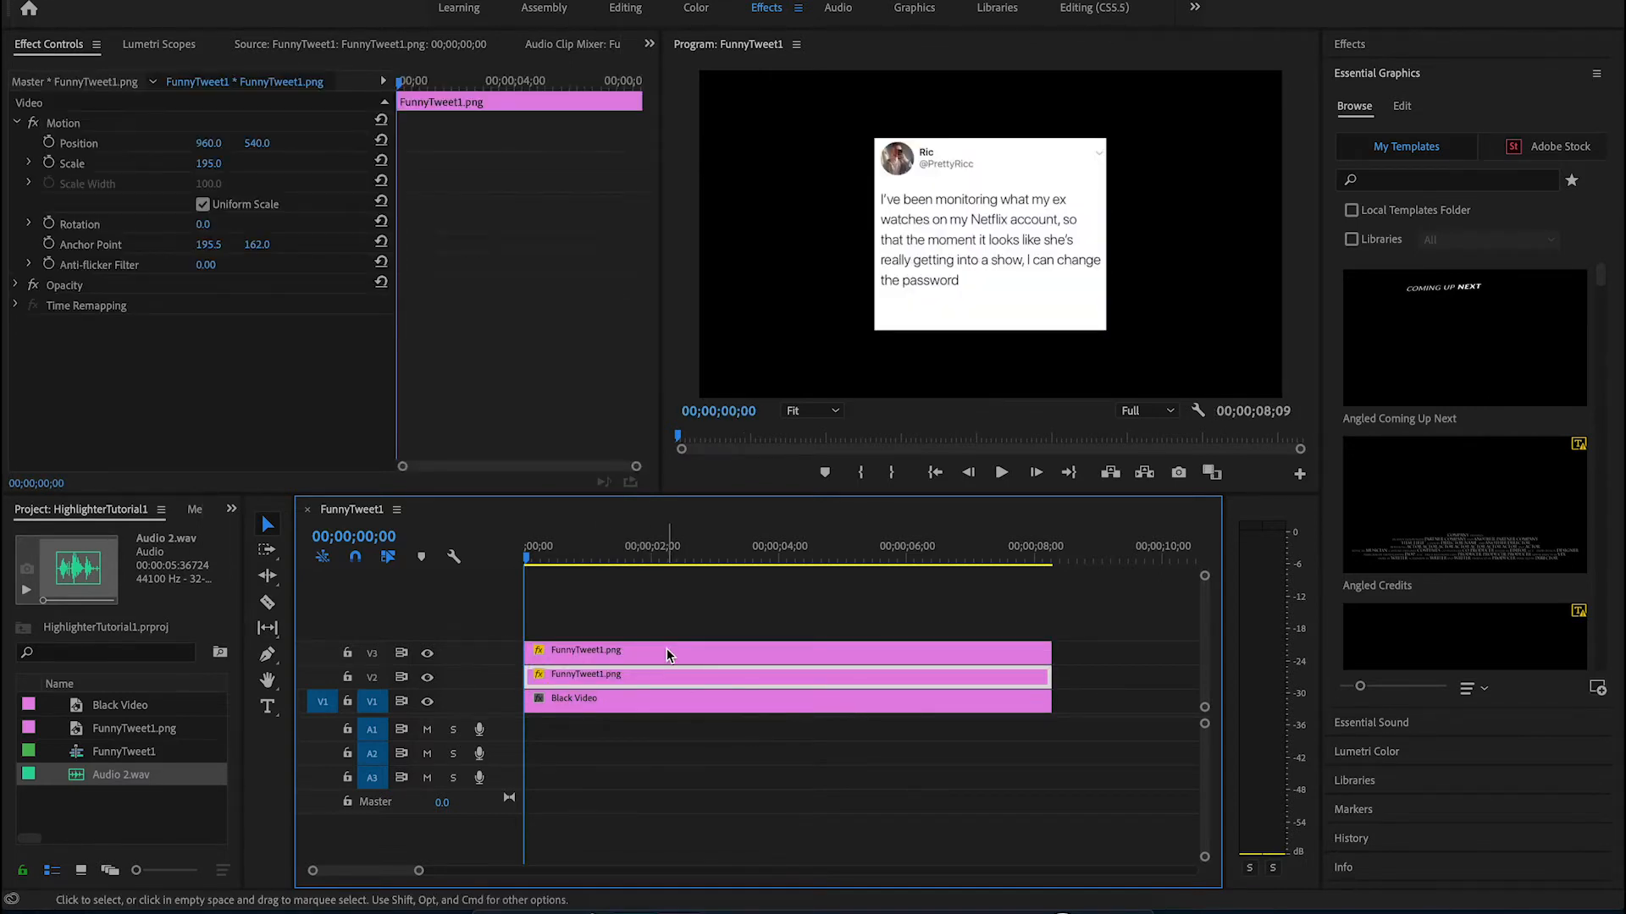
- Apply the Tint effect from the Color Correction video effects to the FunnyTweet1.png copy on V3
click(673, 622)
click(690, 652)
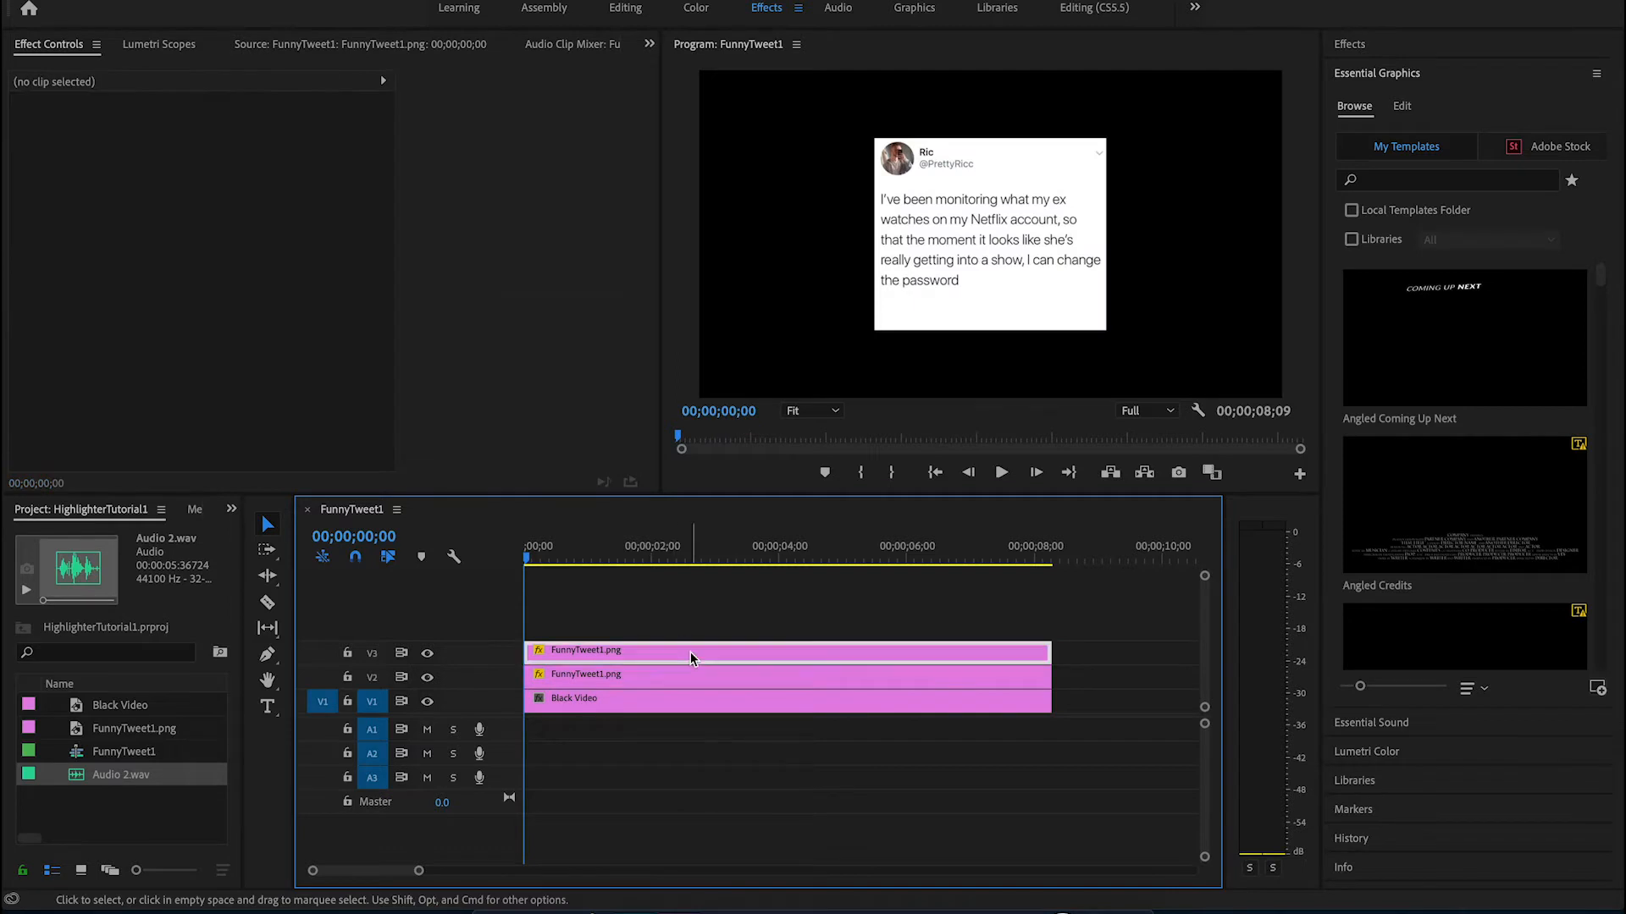
click(1350, 48)
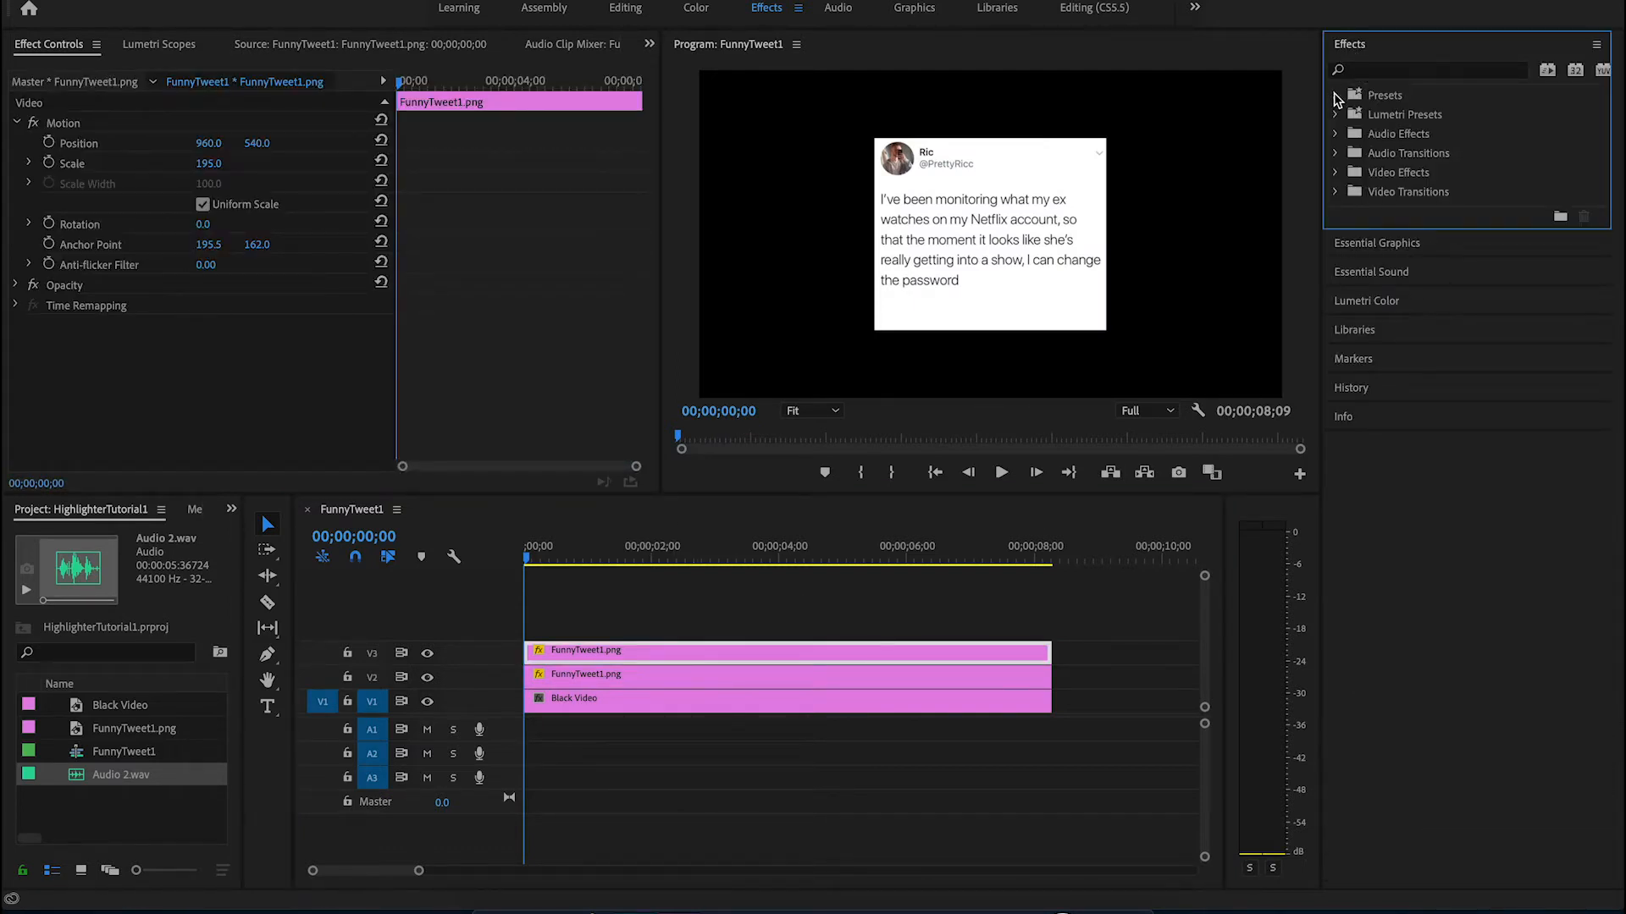
click(1336, 174)
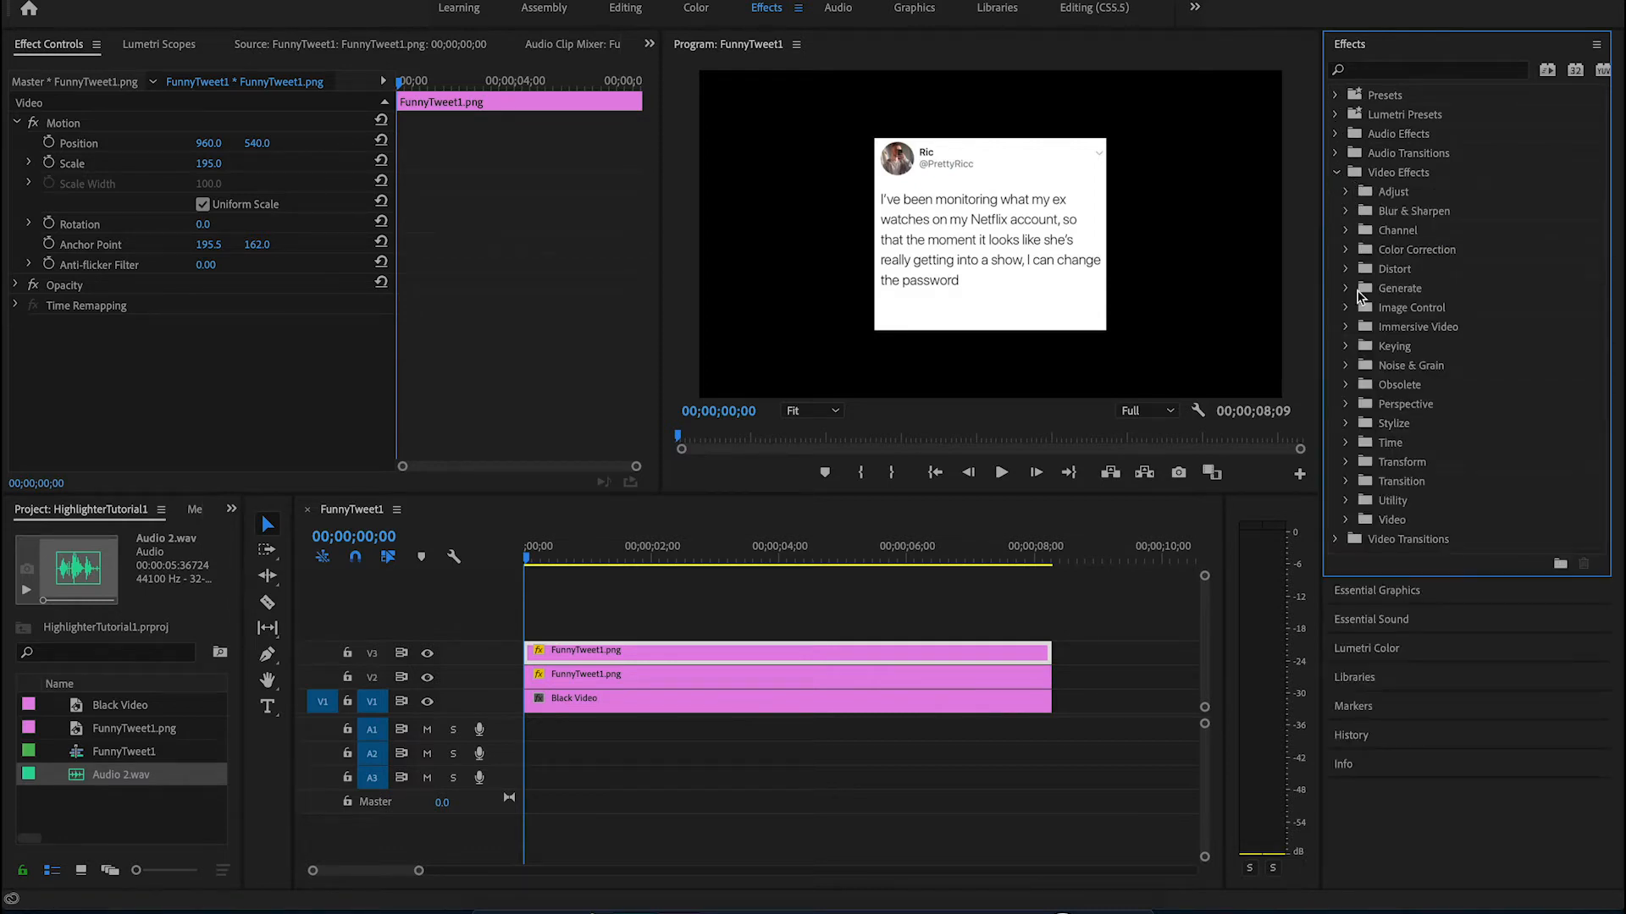
click(1346, 250)
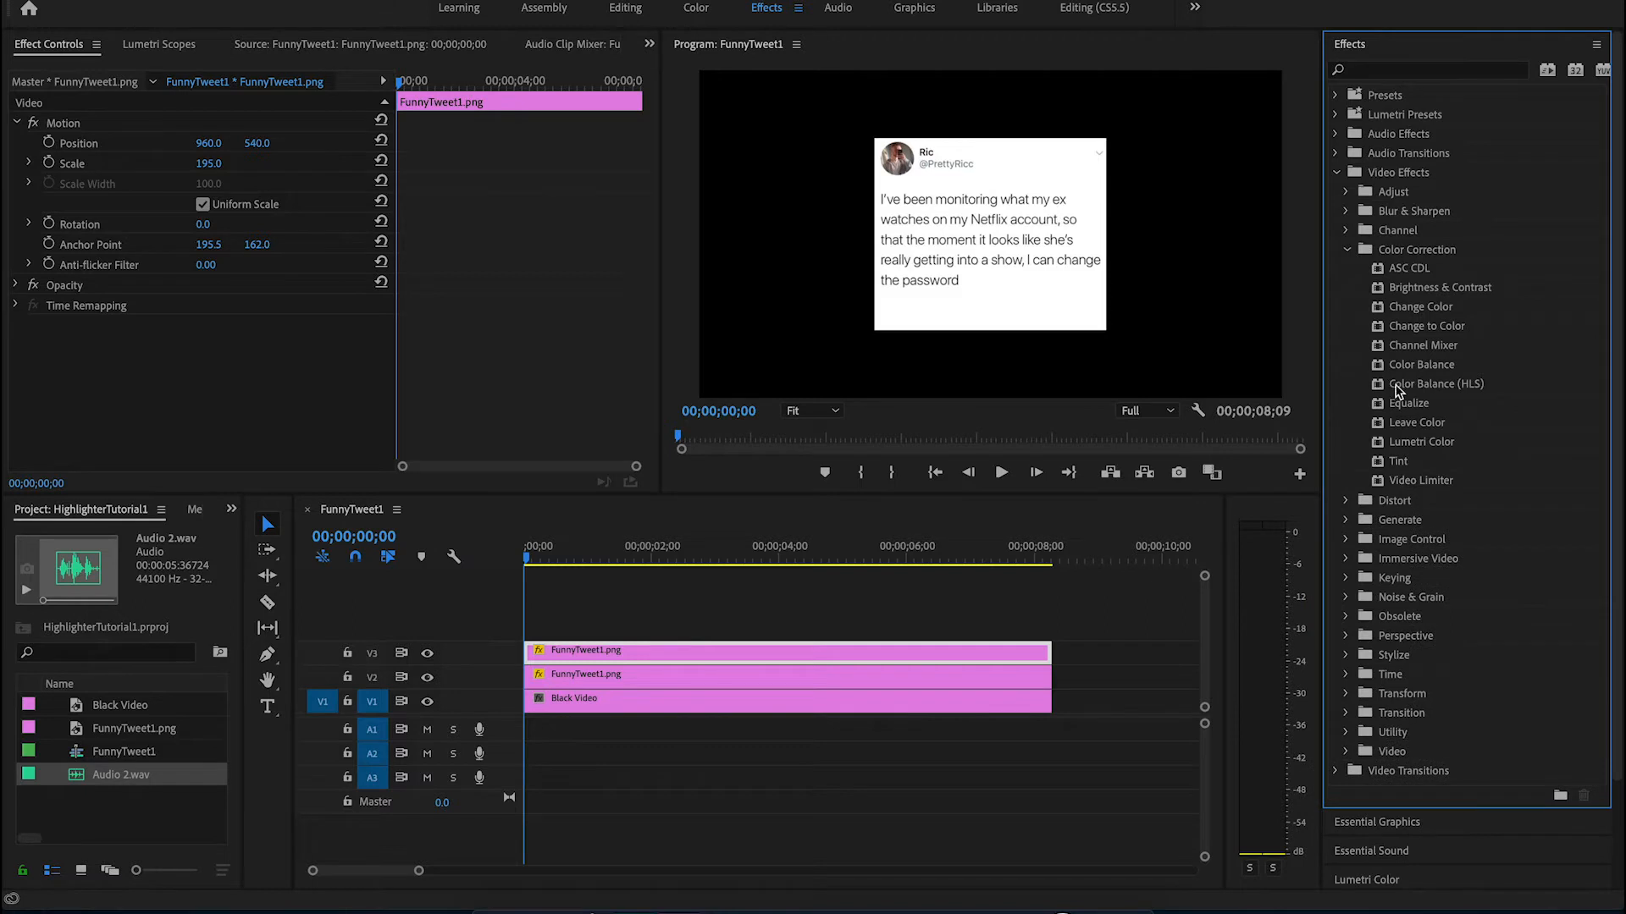
drag(1397, 461, 699, 650)
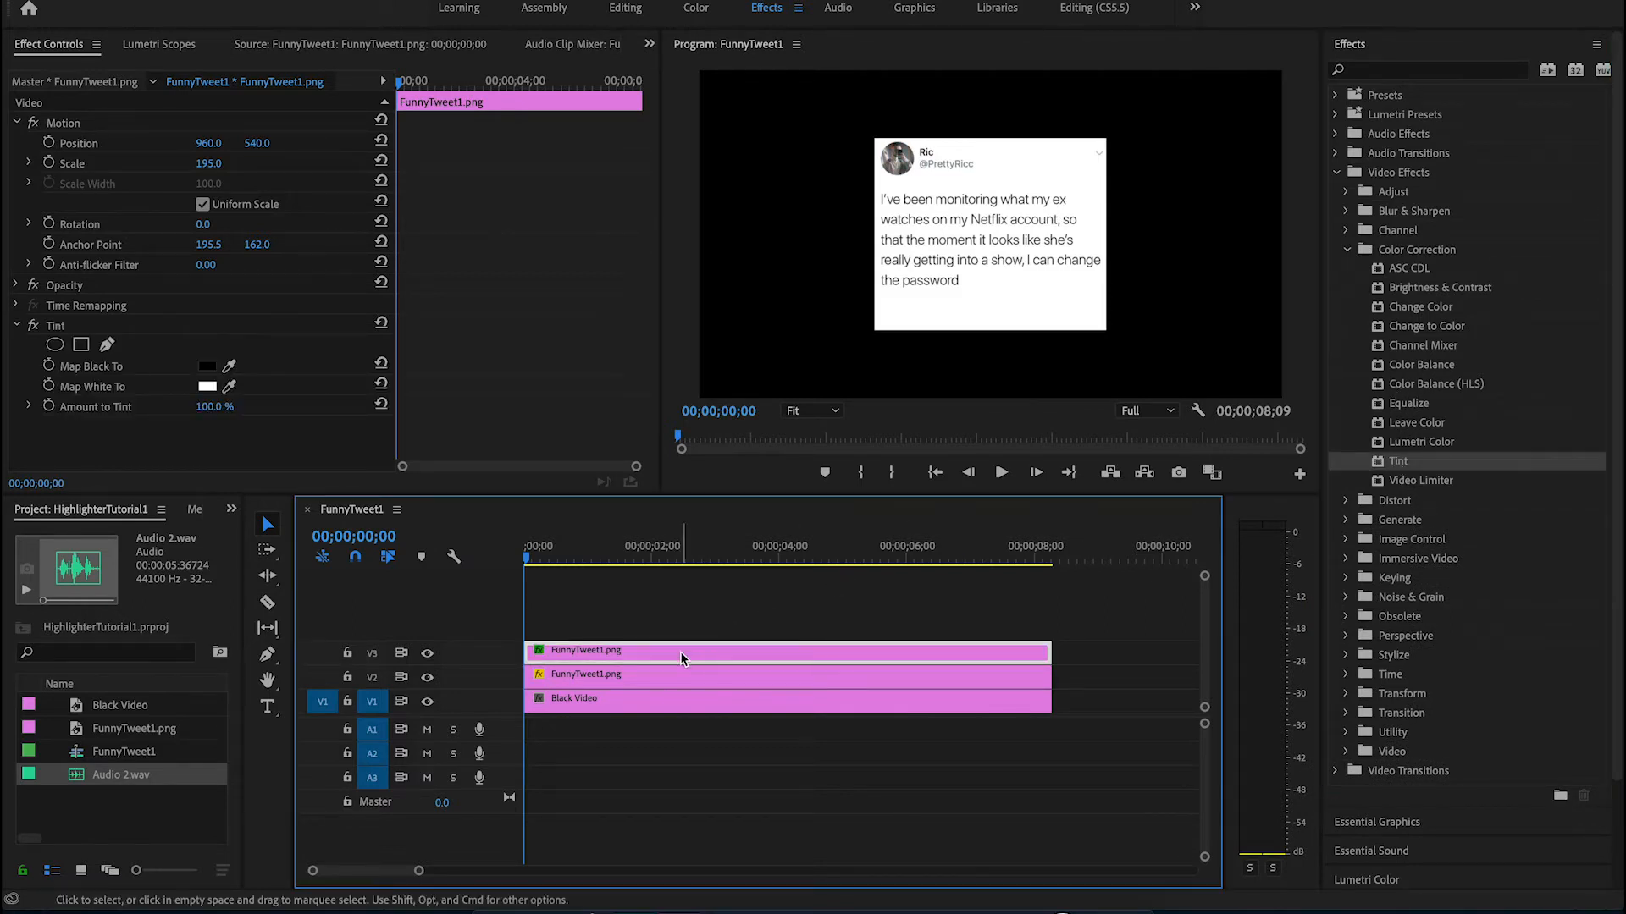
- Set the Tint effect's Map White To color on the V3 clip to a bright yellow
double_click(680, 653)
click(78, 49)
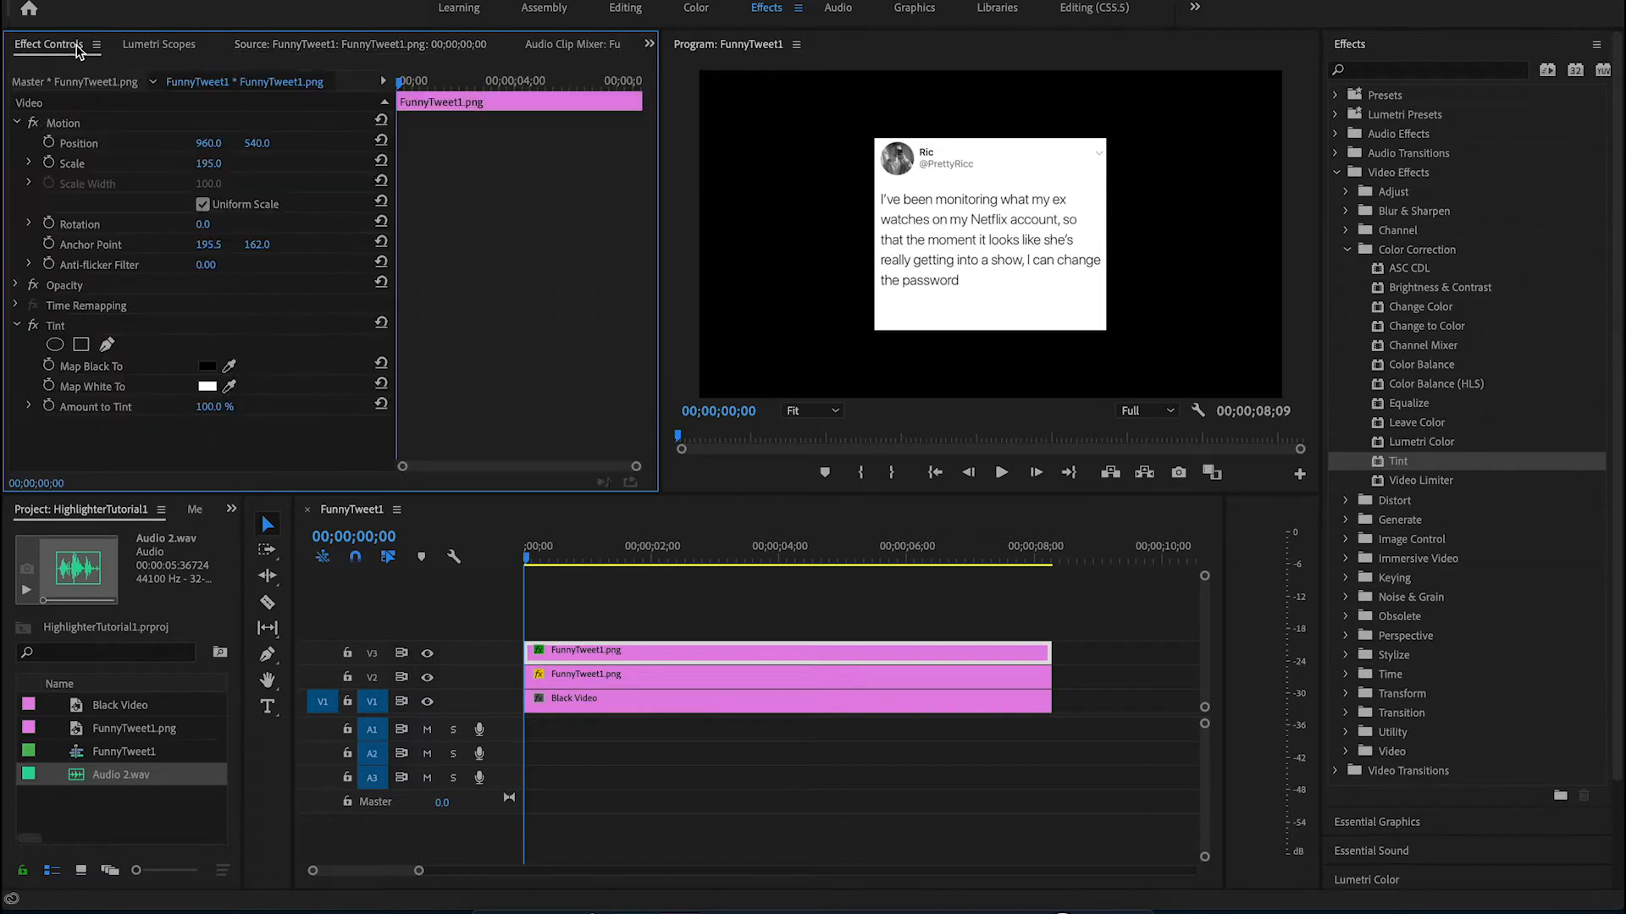
click(207, 388)
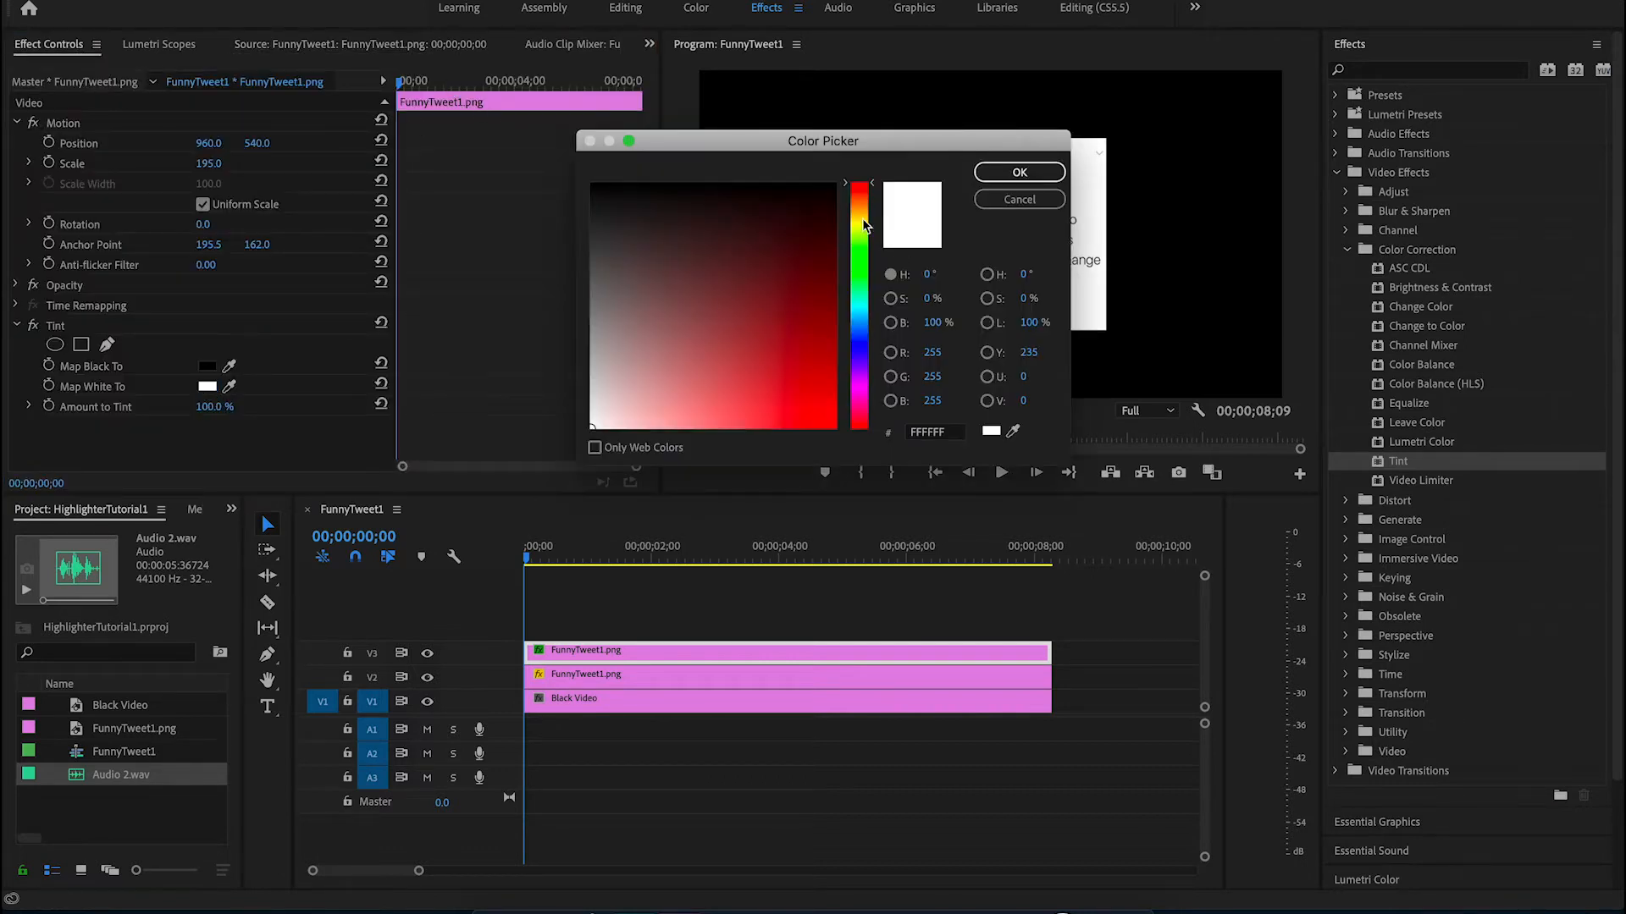
click(855, 214)
mouse_move(800, 379)
mouse_down()
mouse_move(765, 367)
mouse_move(805, 308)
mouse_move(733, 315)
mouse_move(715, 388)
mouse_move(785, 385)
mouse_up()
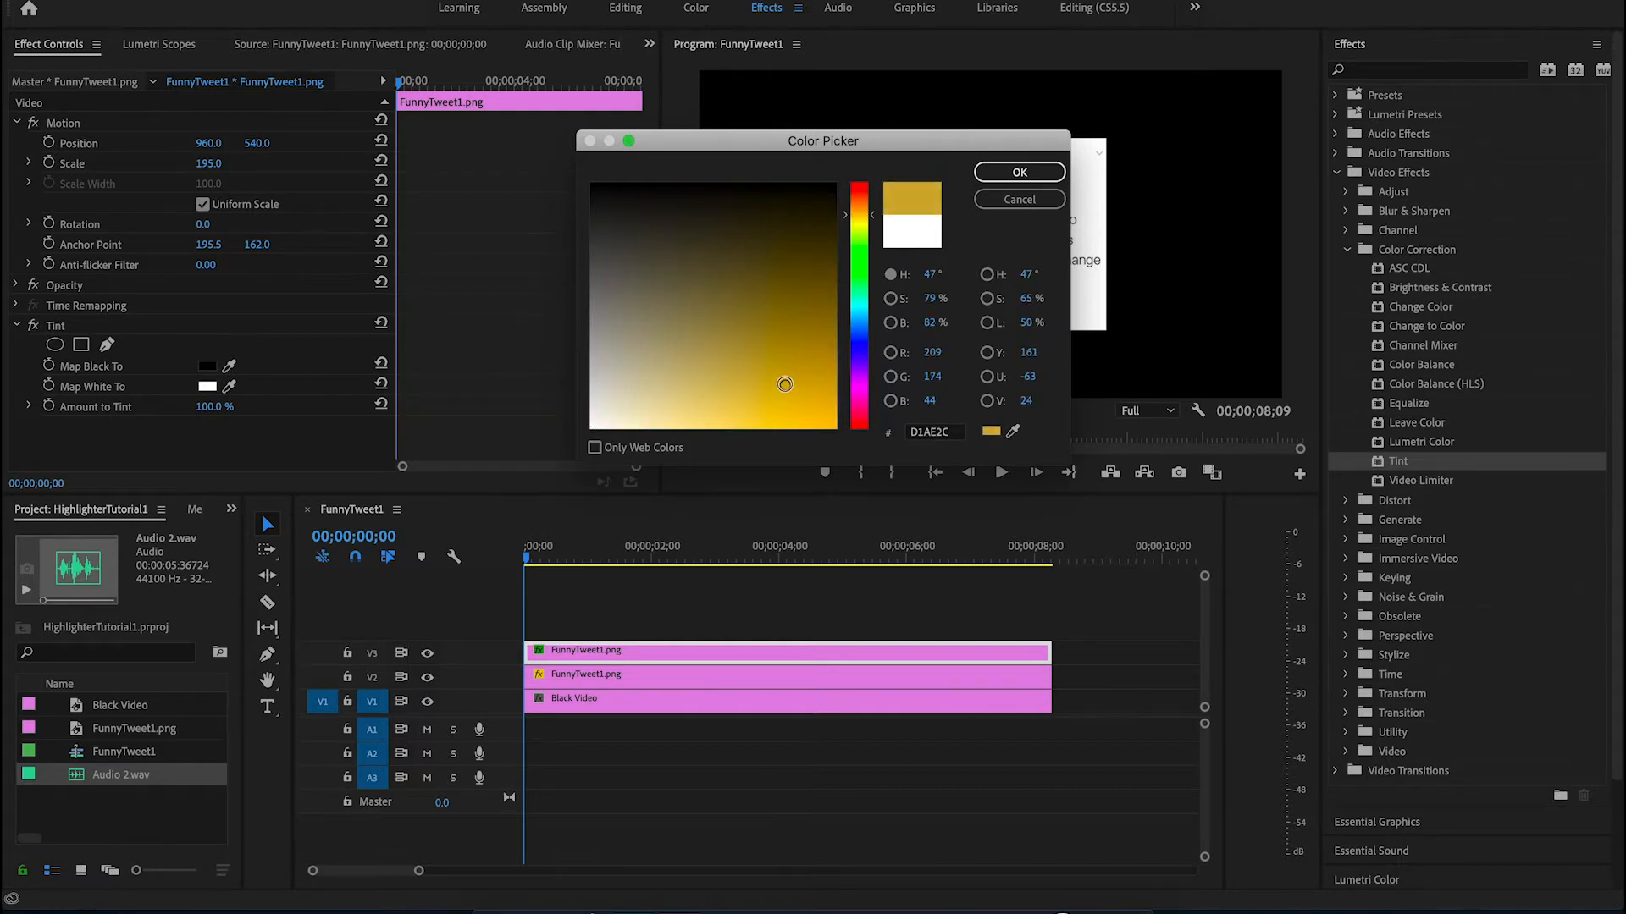
drag(864, 225, 863, 221)
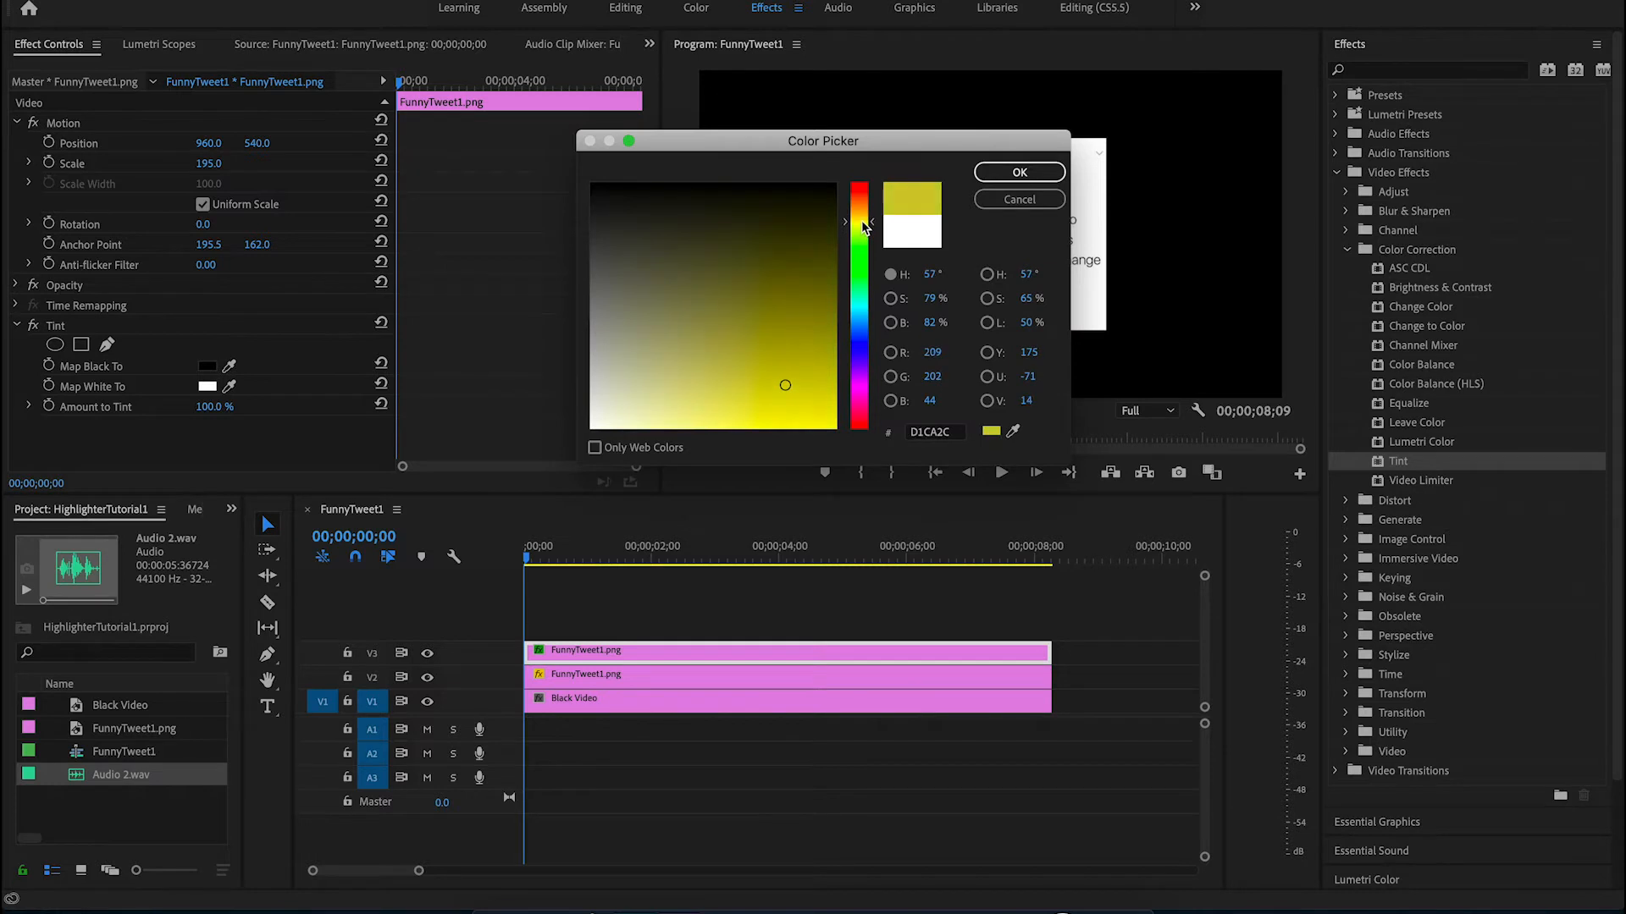
mouse_move(808, 300)
mouse_down()
mouse_move(755, 333)
mouse_move(821, 413)
mouse_up()
click(1019, 172)
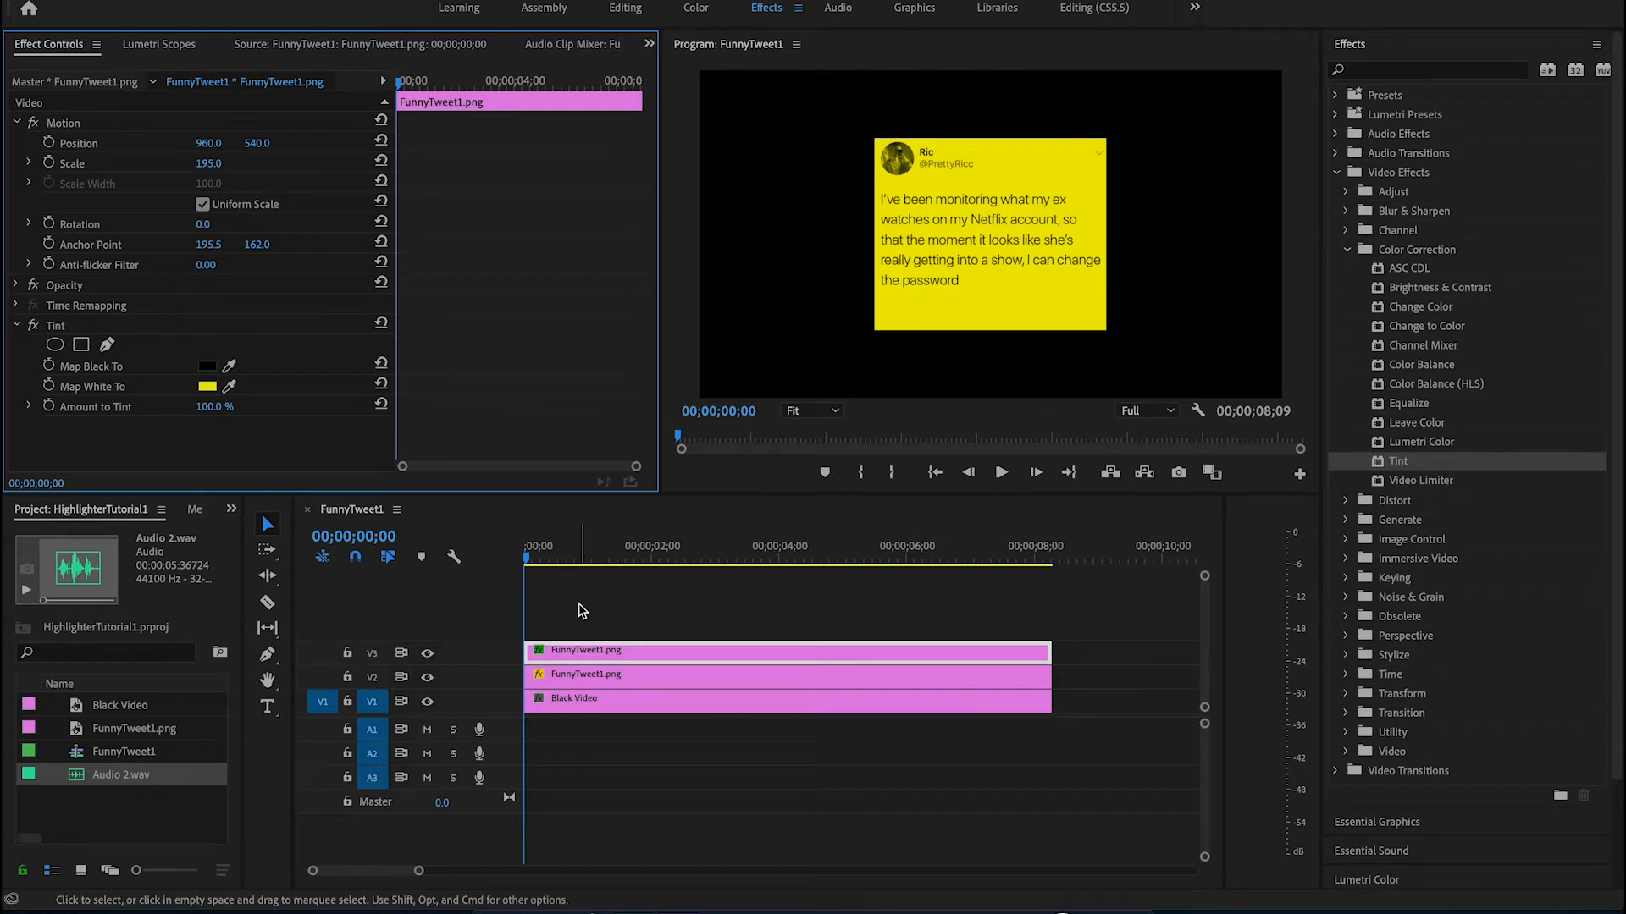
- Search the effects for "crop" and apply the Crop effect to the V3 tweet clip
click(1376, 74)
text(crop)
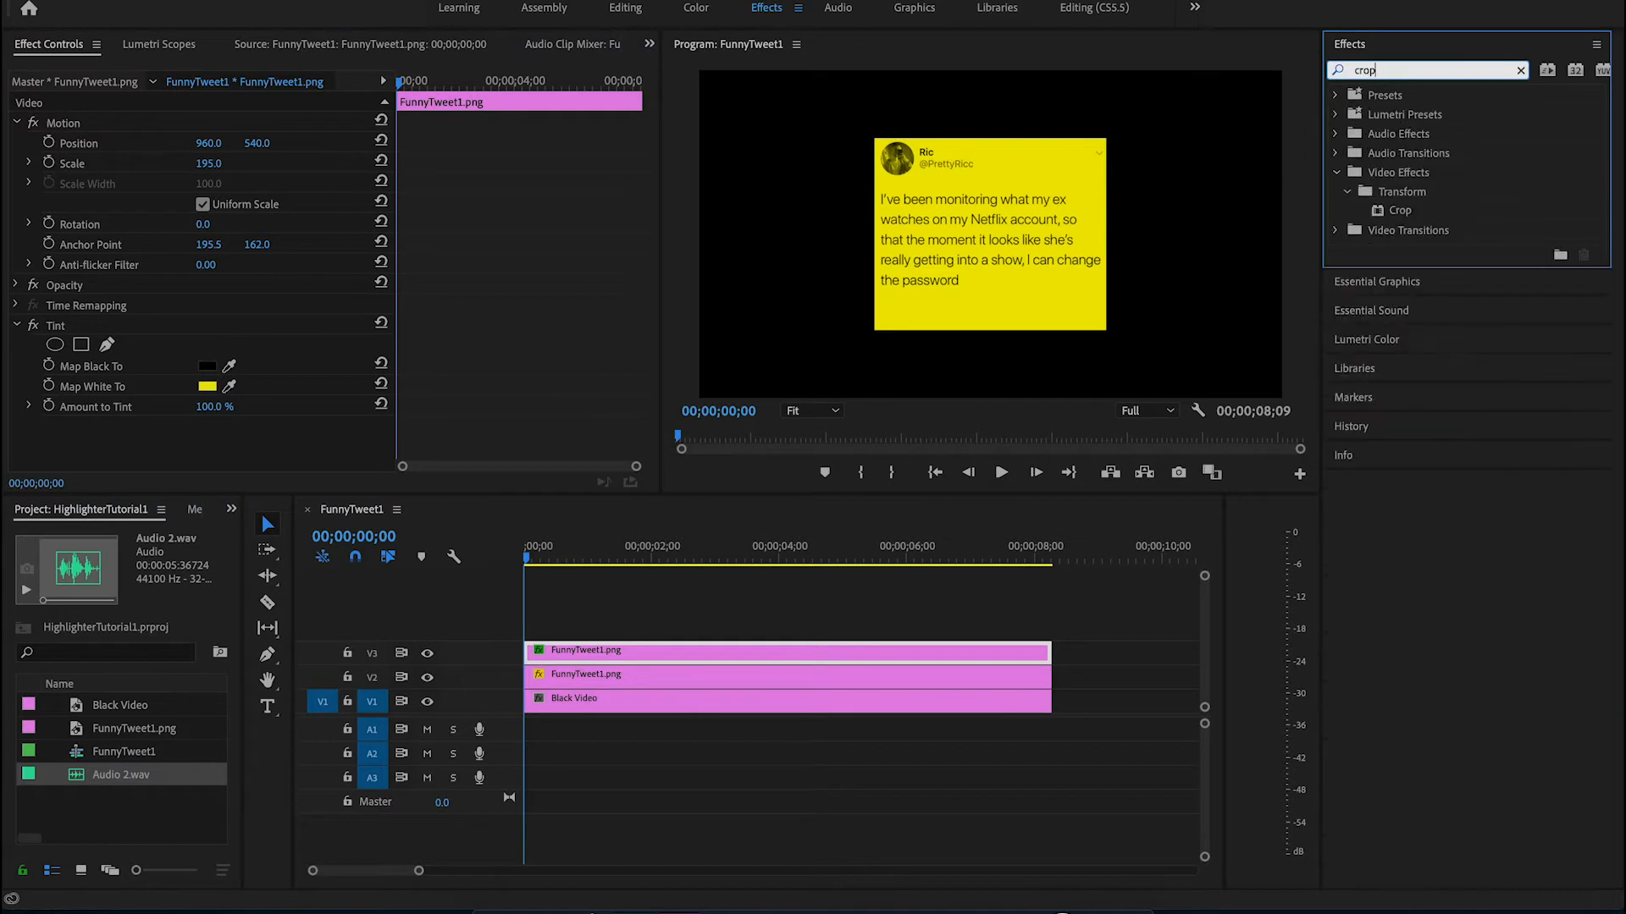
drag(1399, 211, 593, 655)
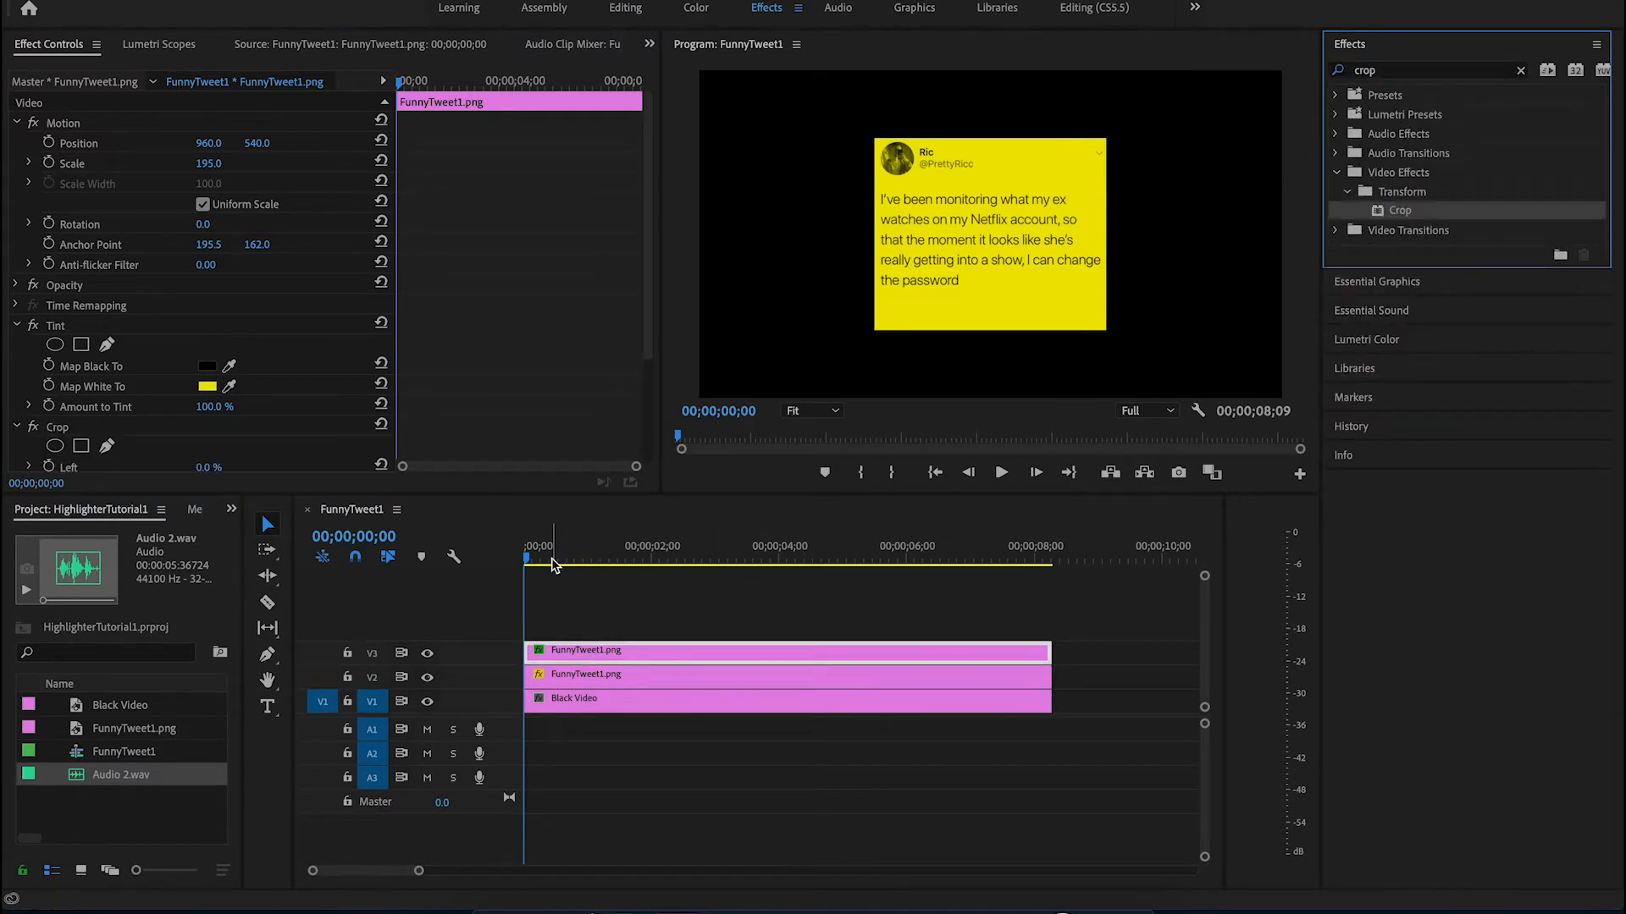
- Crop the V3 clip to the words "the password": Left 2%, Top 69%, Right 62%, Bottom 21%
double_click(593, 649)
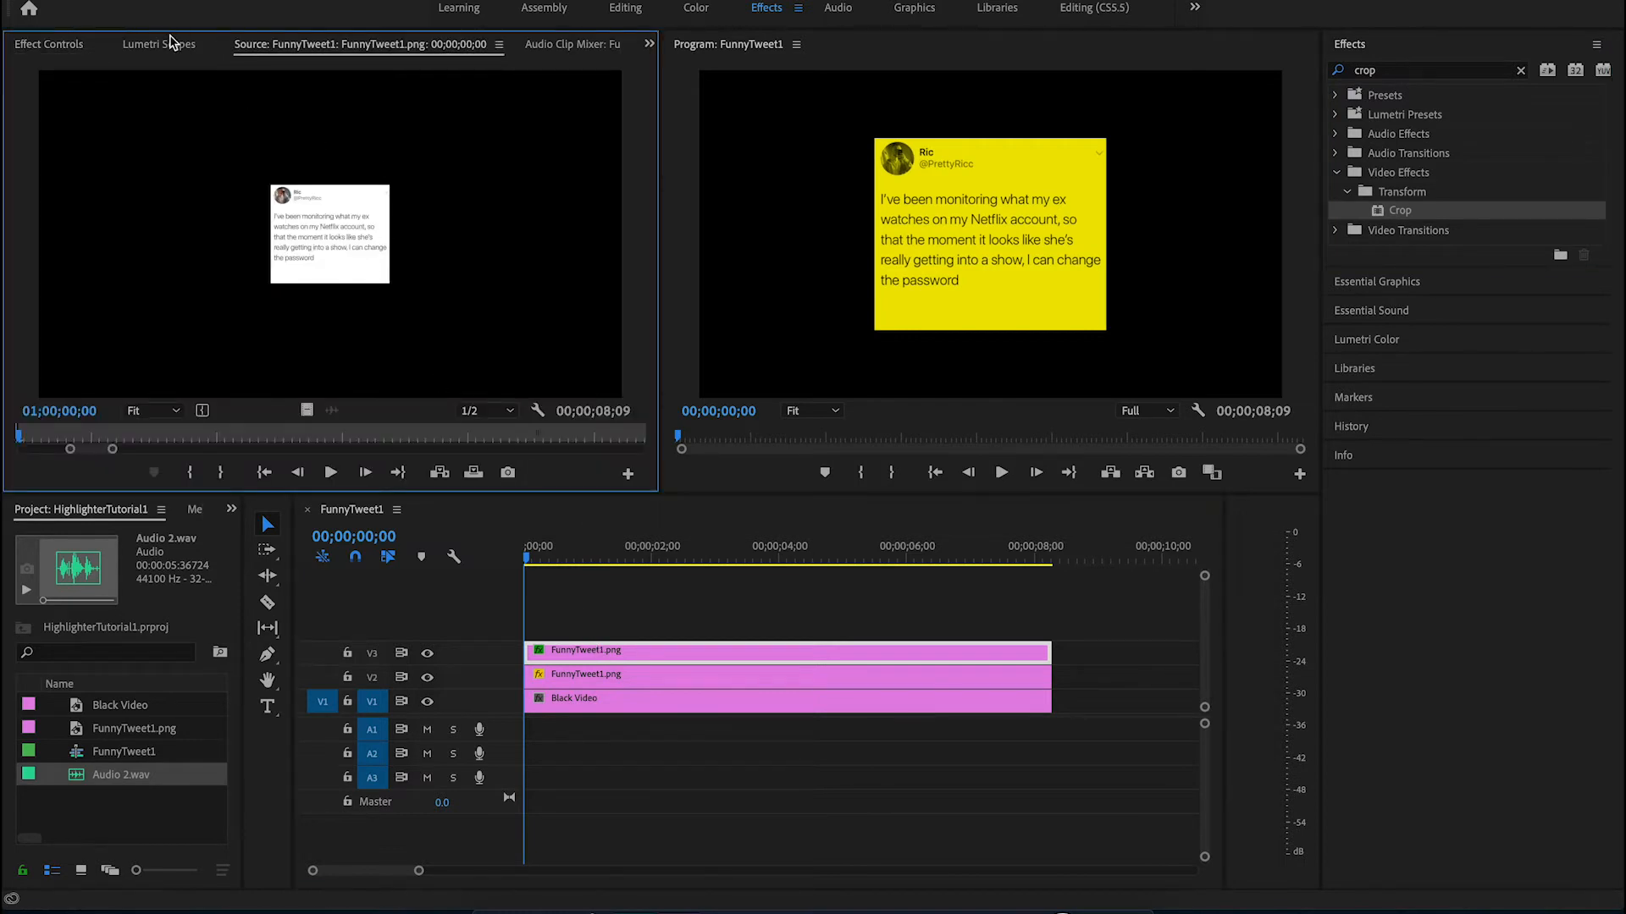
click(70, 49)
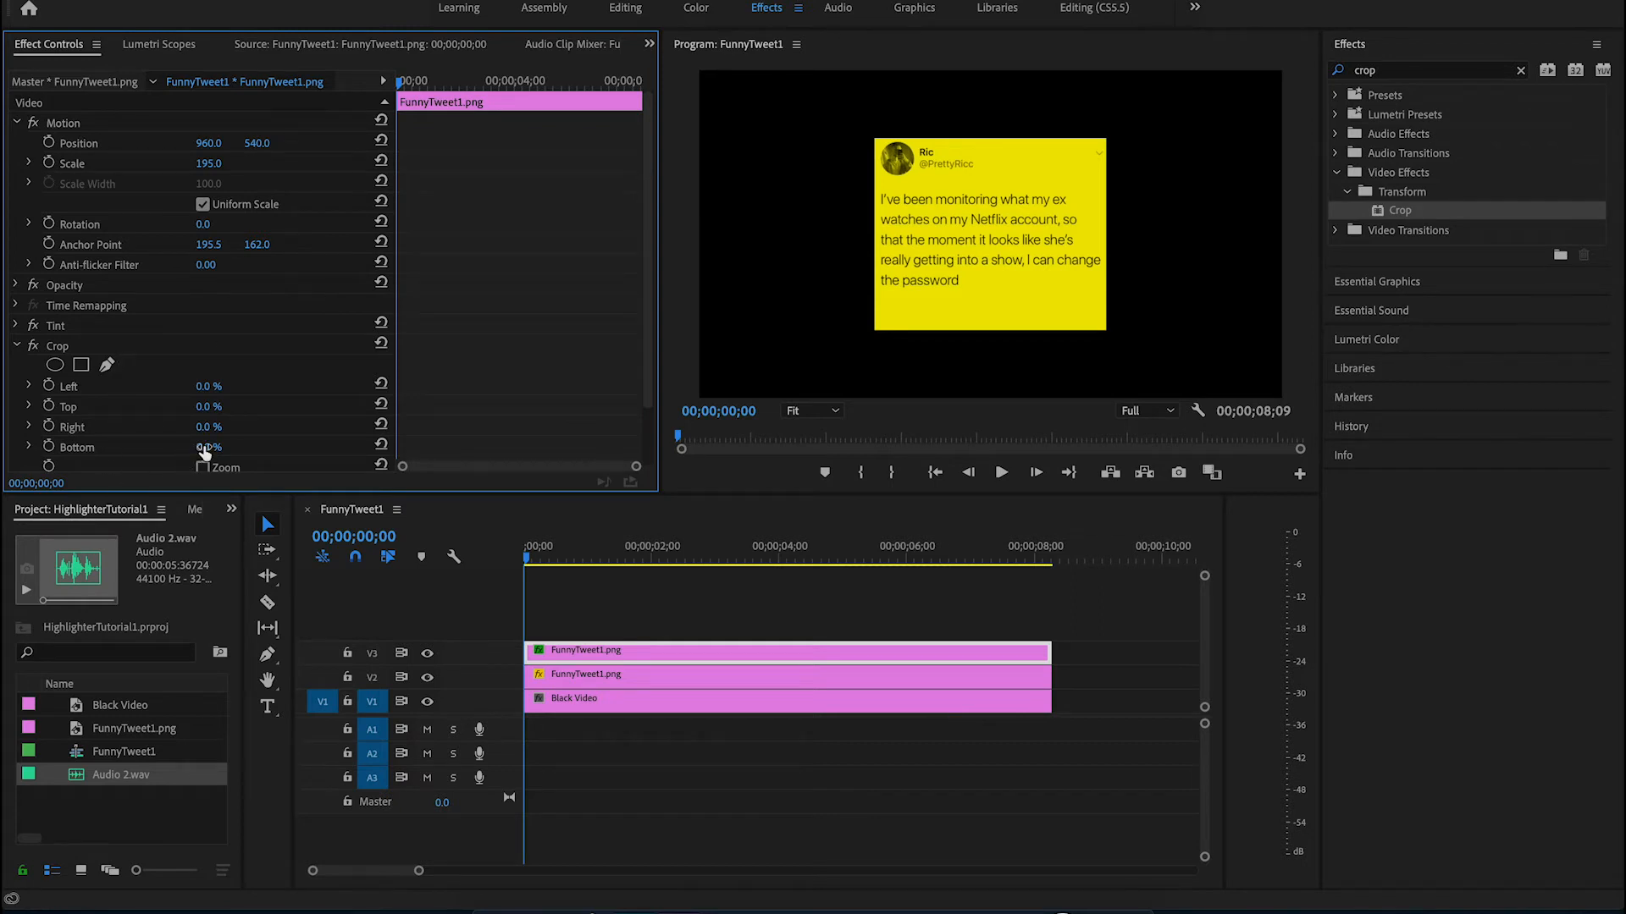
drag(204, 453, 222, 453)
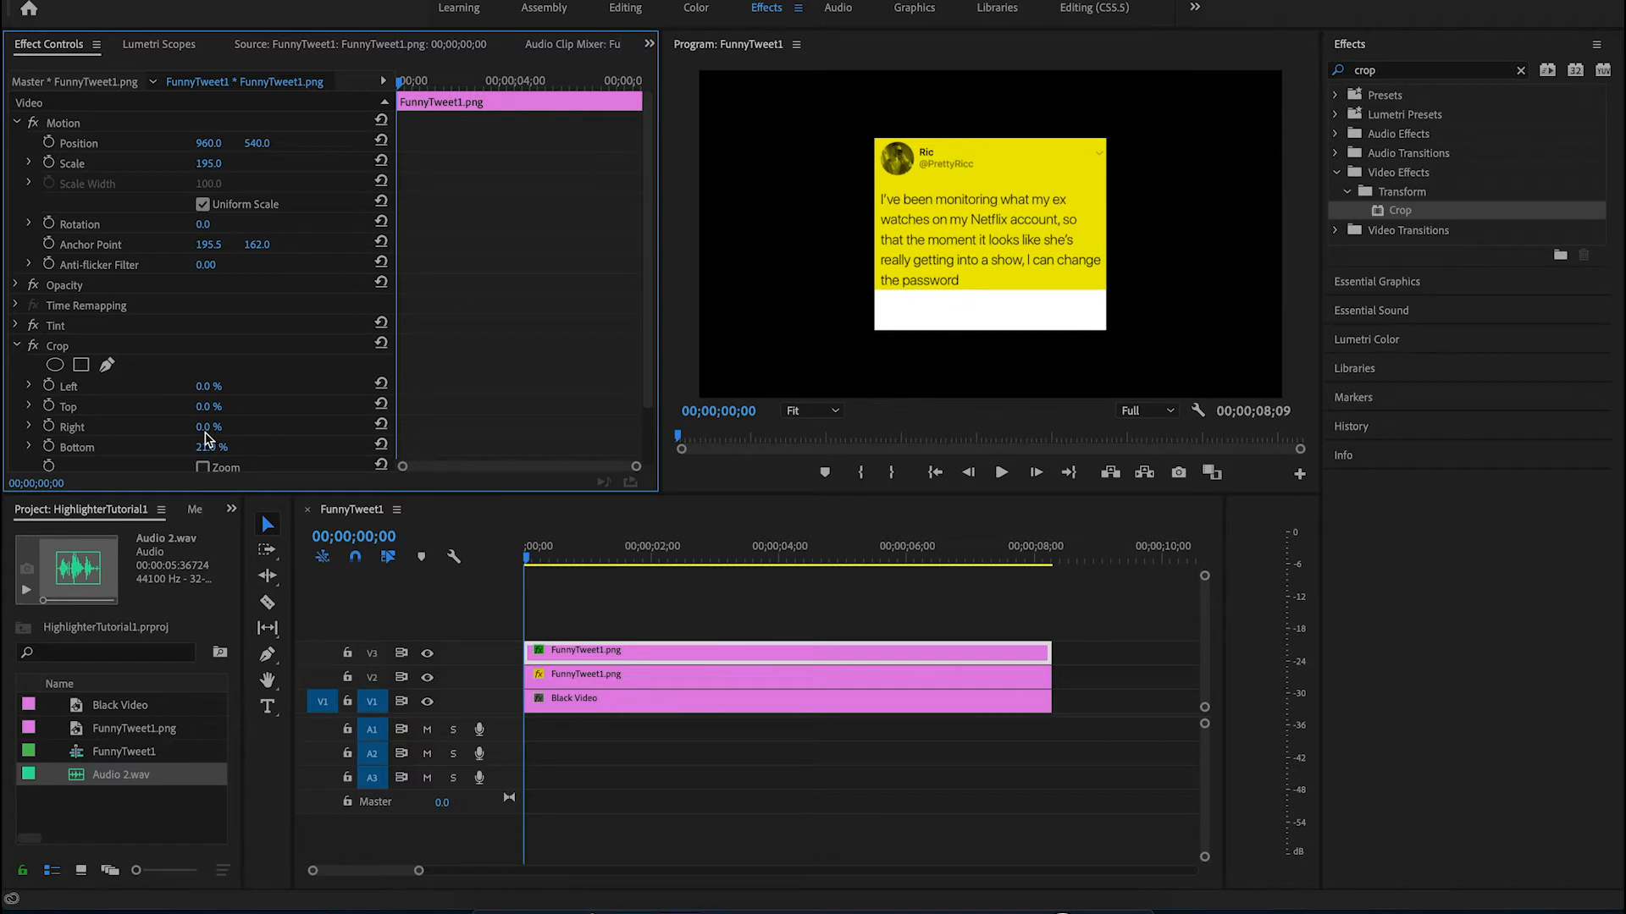
drag(208, 426, 253, 406)
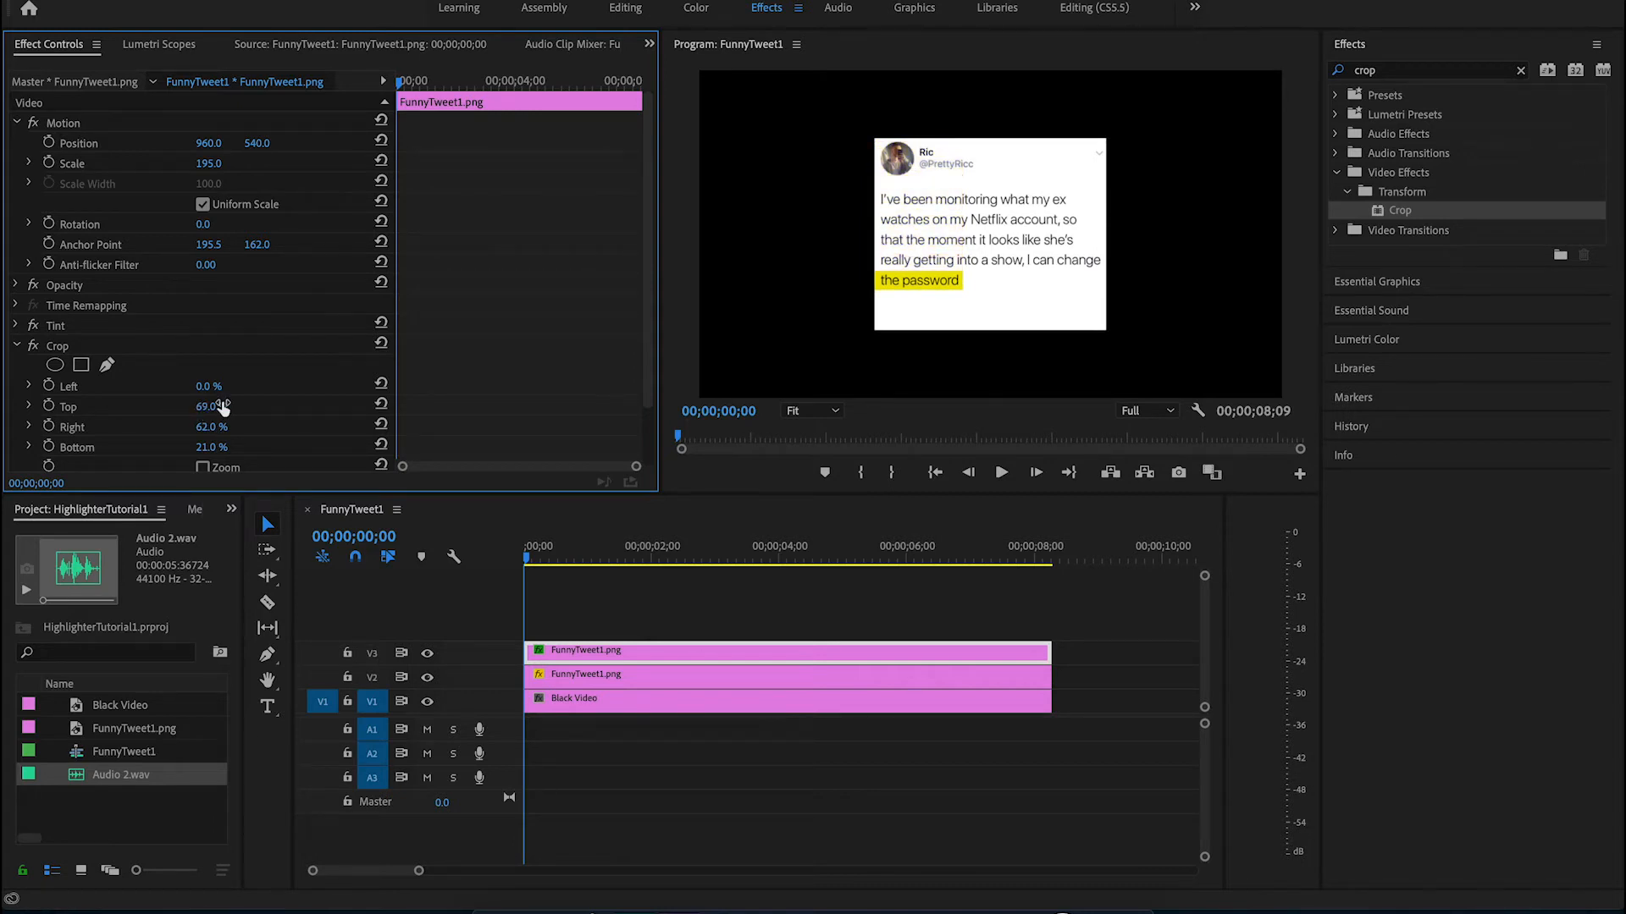
drag(207, 386, 211, 387)
- Enable keyframing for the Crop effect's Left, Top, Right and Bottom values at 00;00;06;24
mouse_move(529, 559)
mouse_down()
mouse_move(867, 552)
mouse_move(504, 552)
mouse_up()
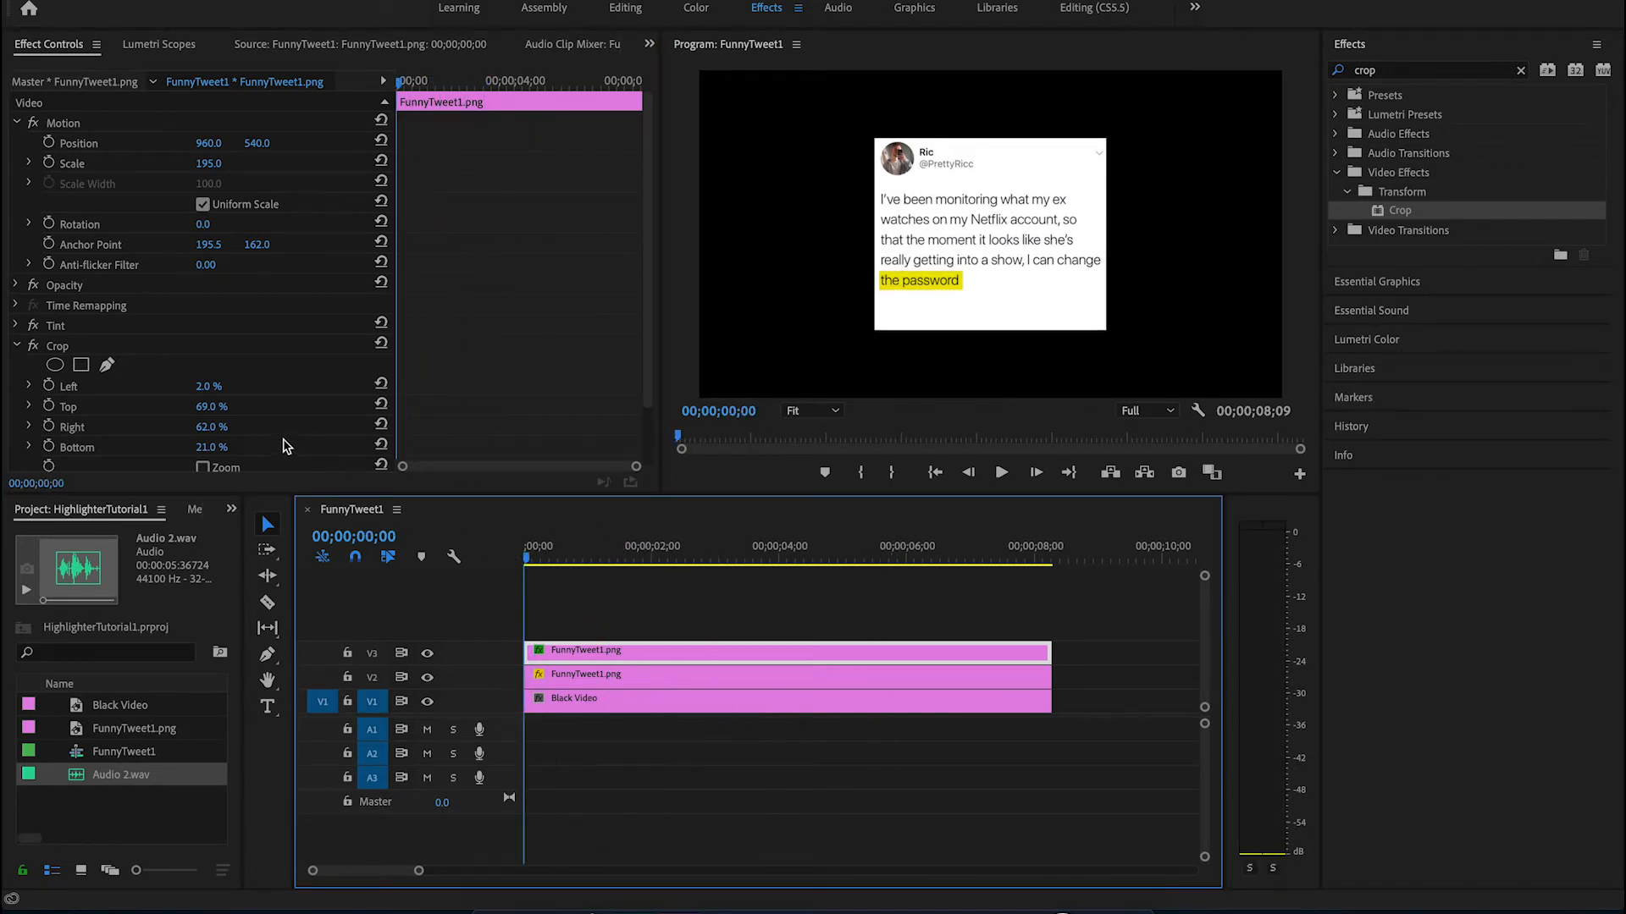
click(424, 83)
drag(433, 88, 599, 88)
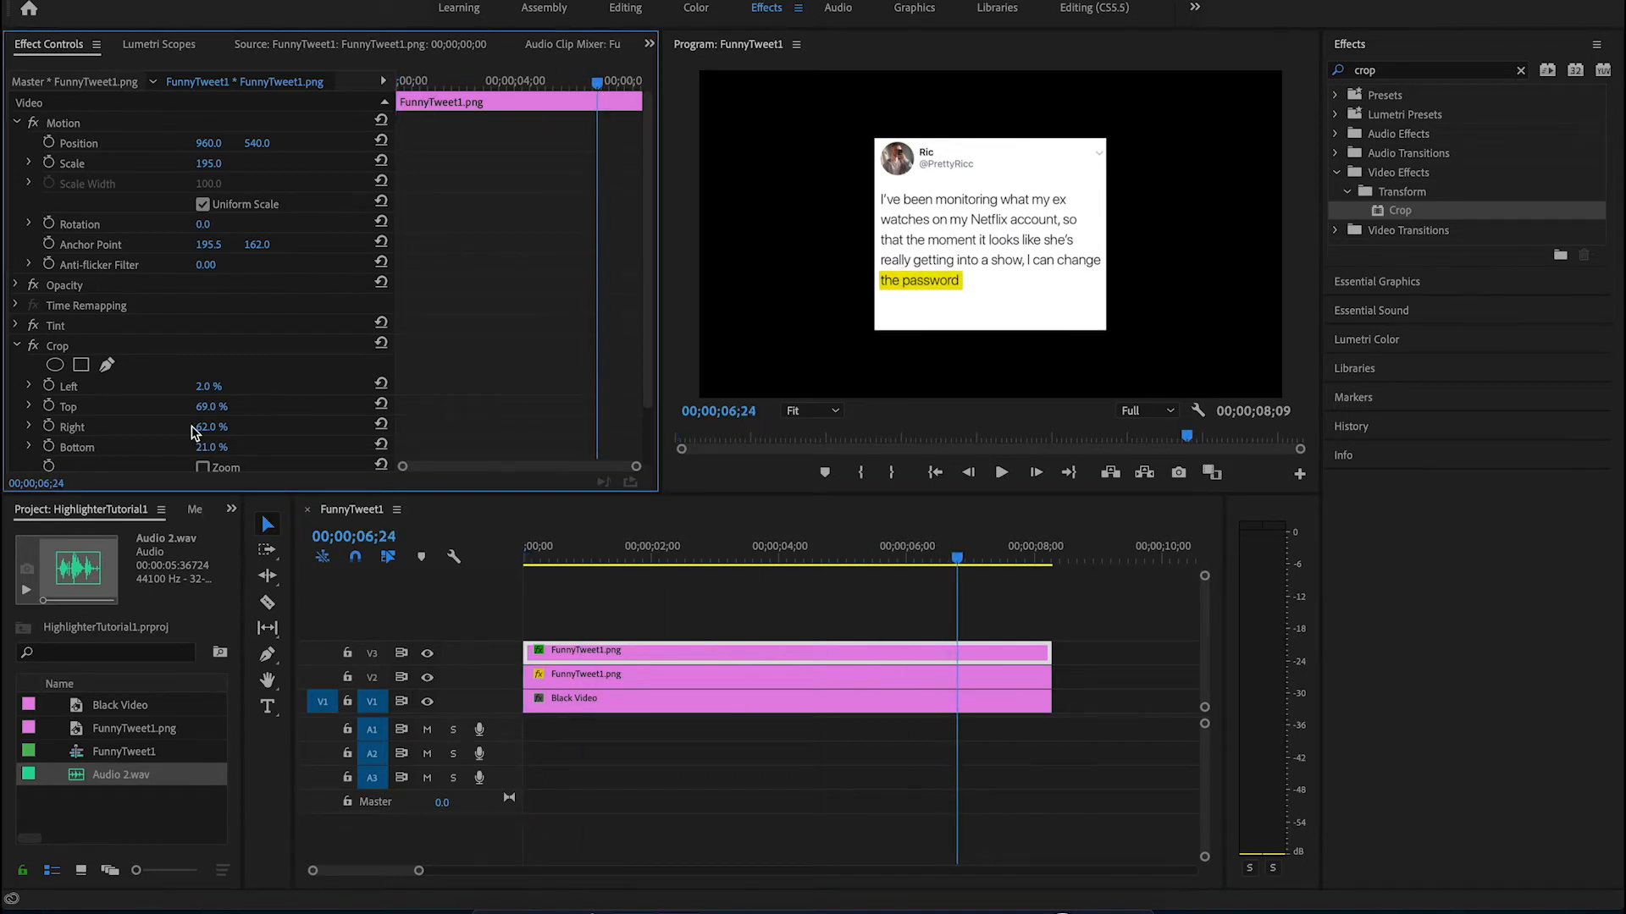
click(48, 446)
click(48, 426)
click(48, 405)
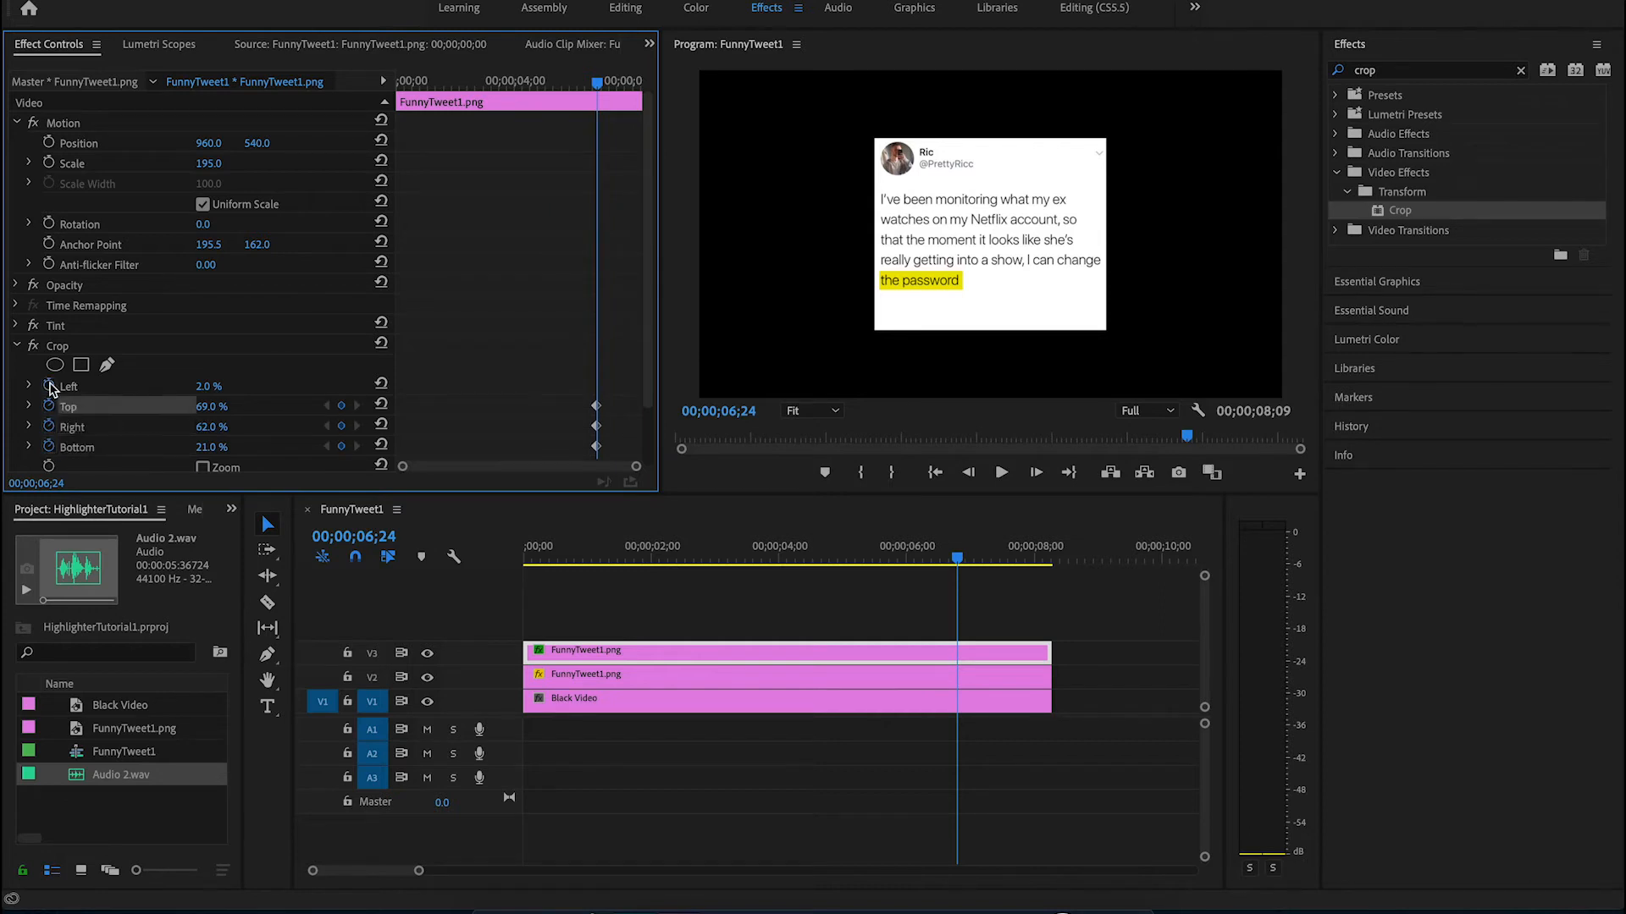
click(48, 385)
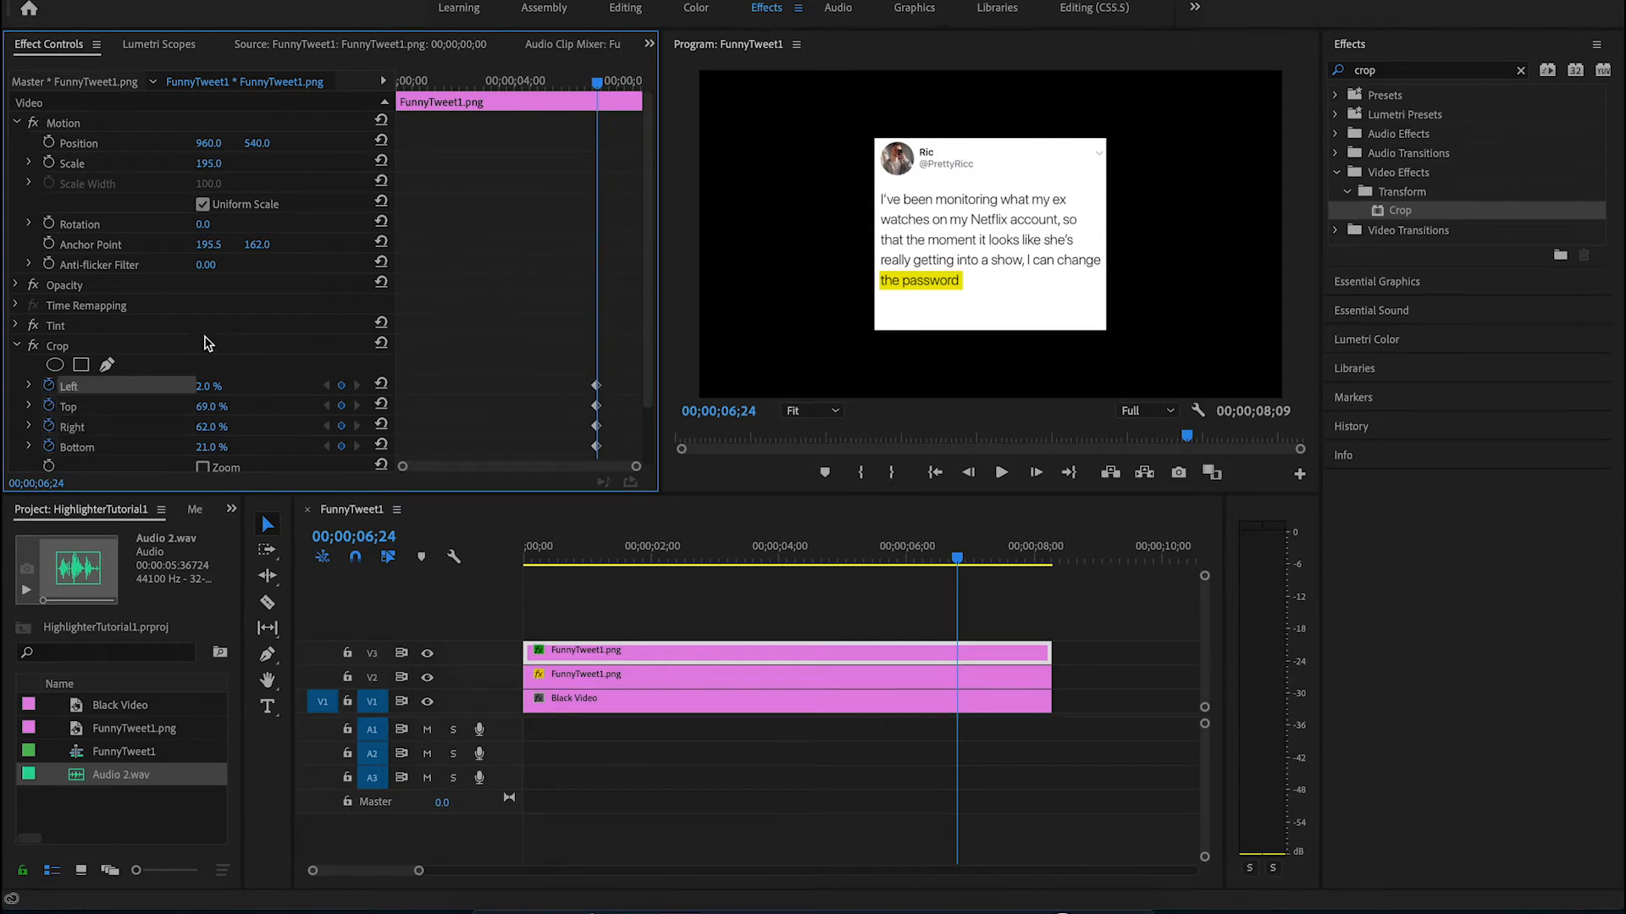
- Add Left, Top, Right and Bottom crop keyframes at 00;00;01;18, set Right there to 98%, and preview the animation
drag(546, 84, 443, 85)
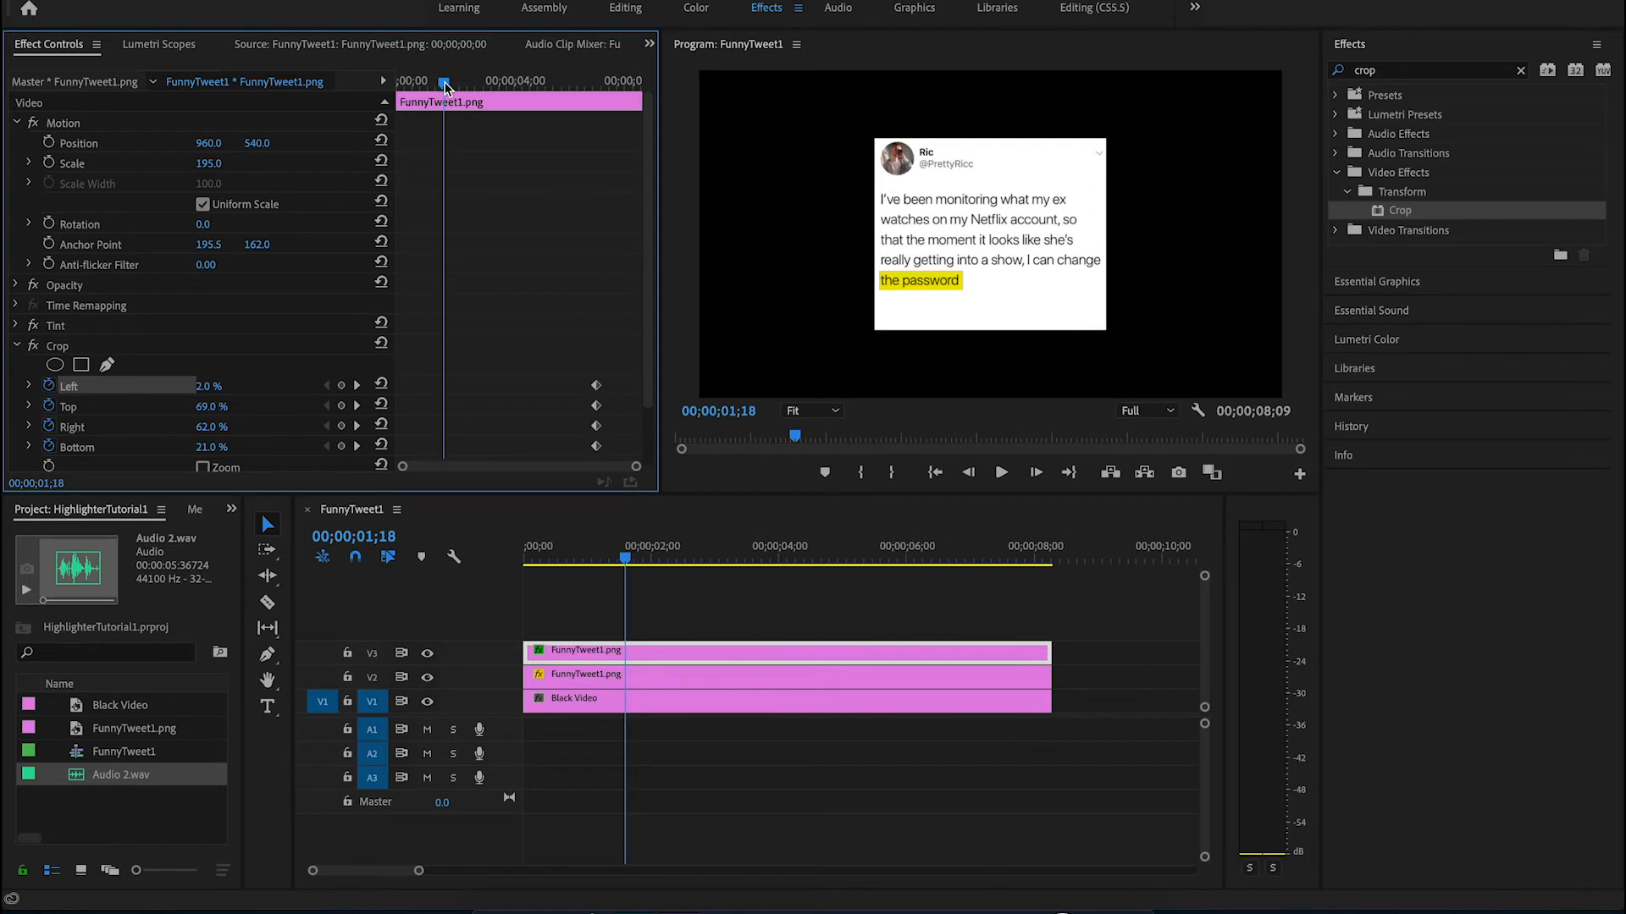
click(342, 386)
click(341, 406)
click(341, 427)
click(341, 446)
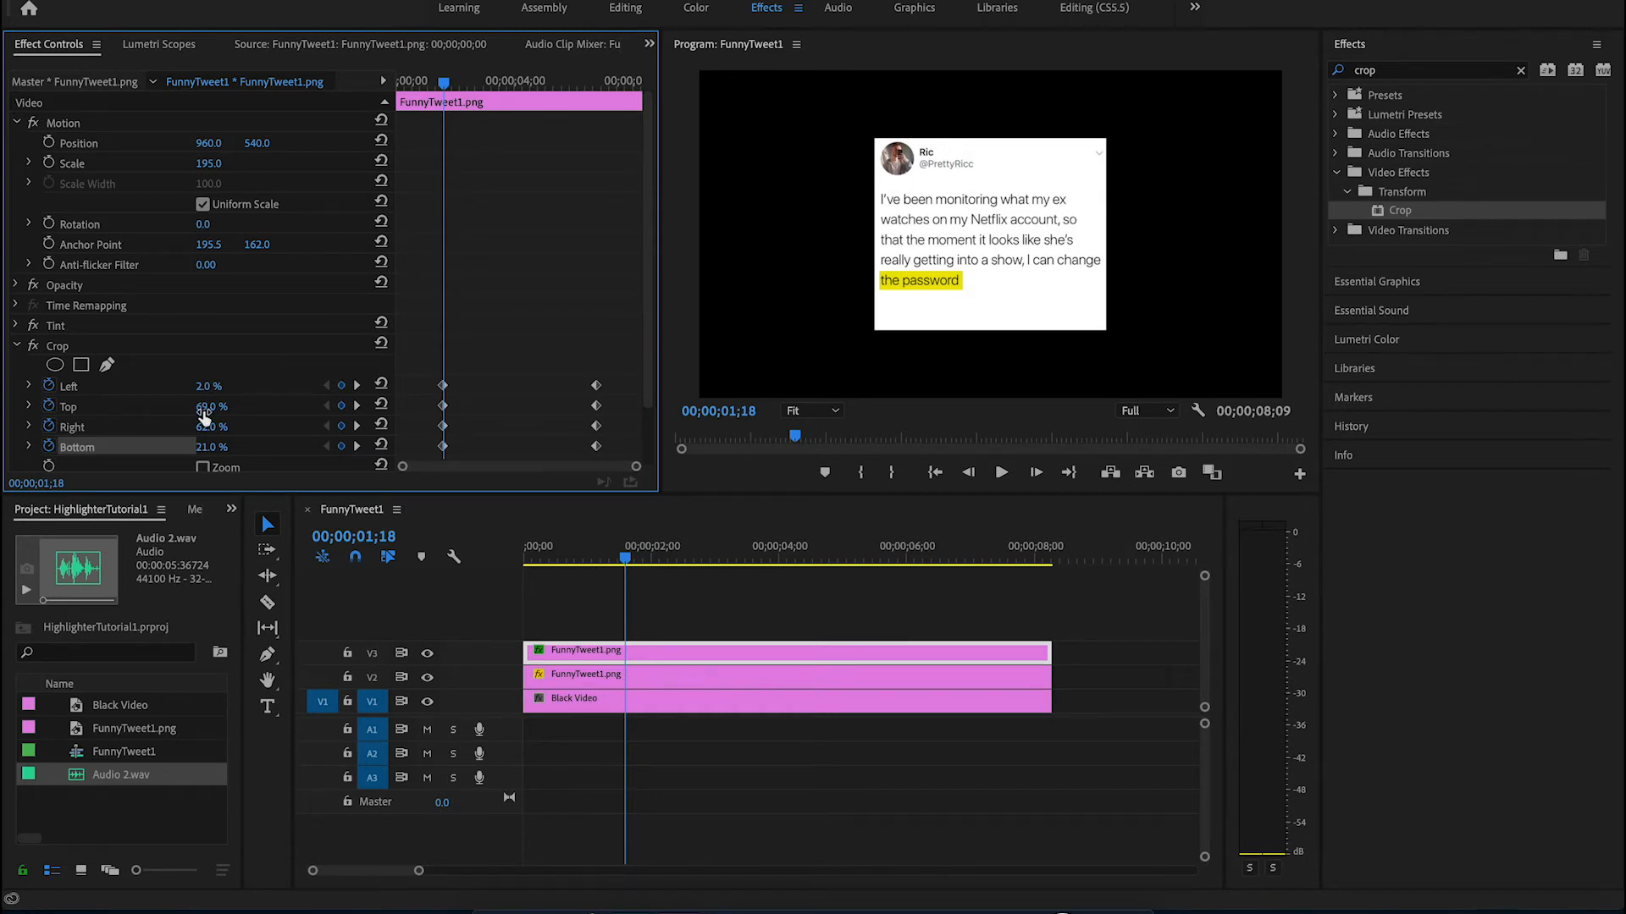
drag(211, 427, 241, 427)
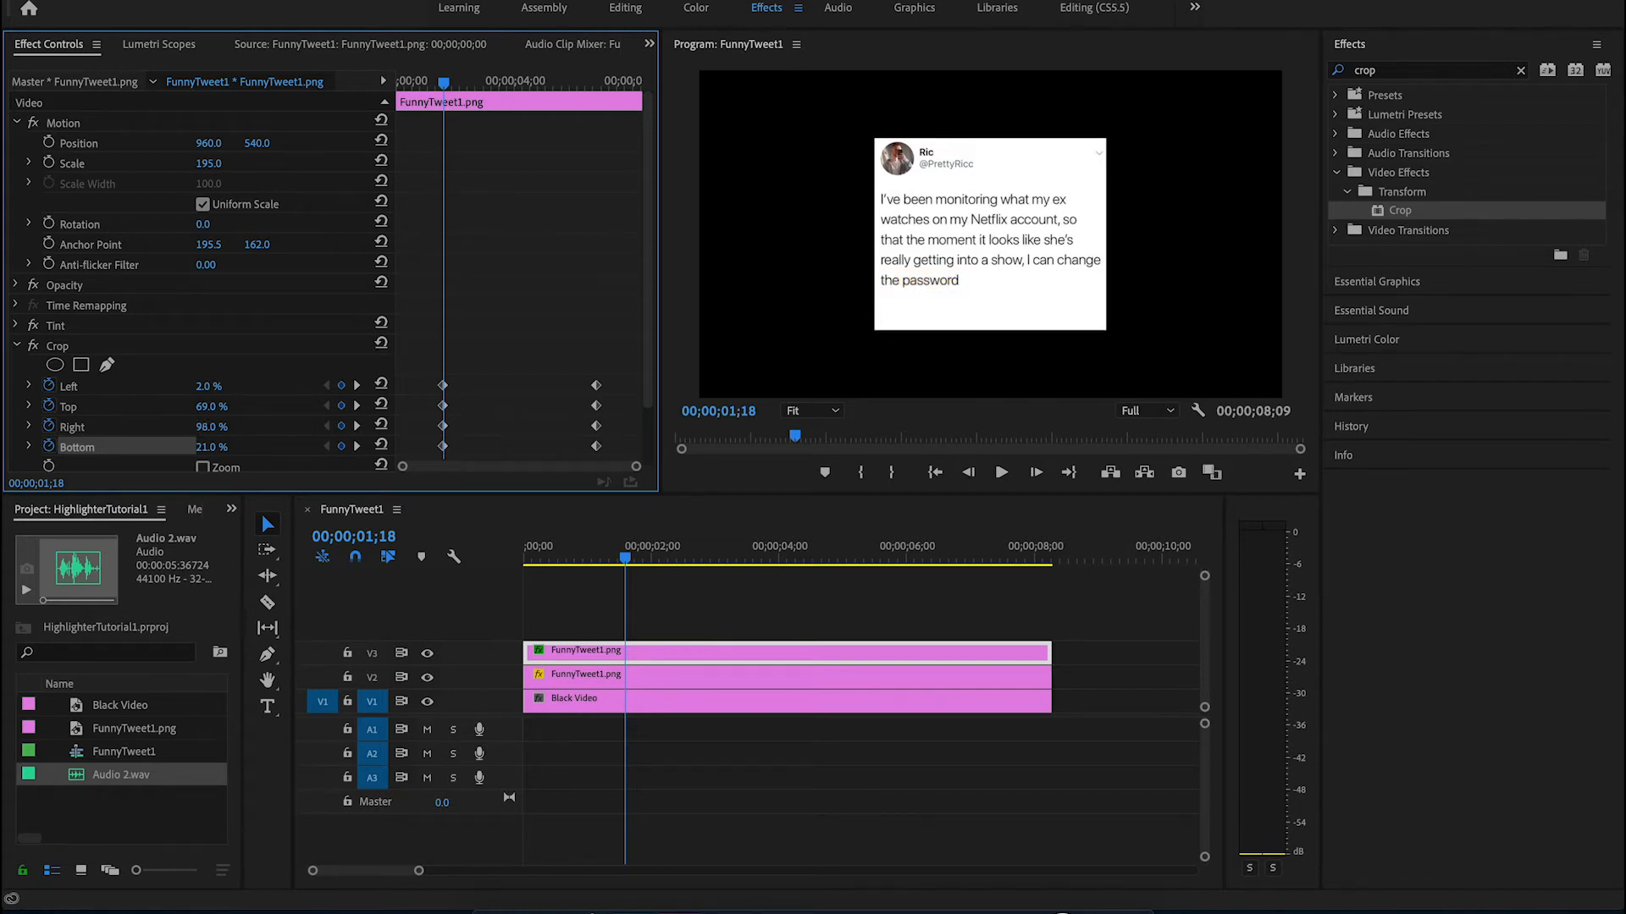
key(space)
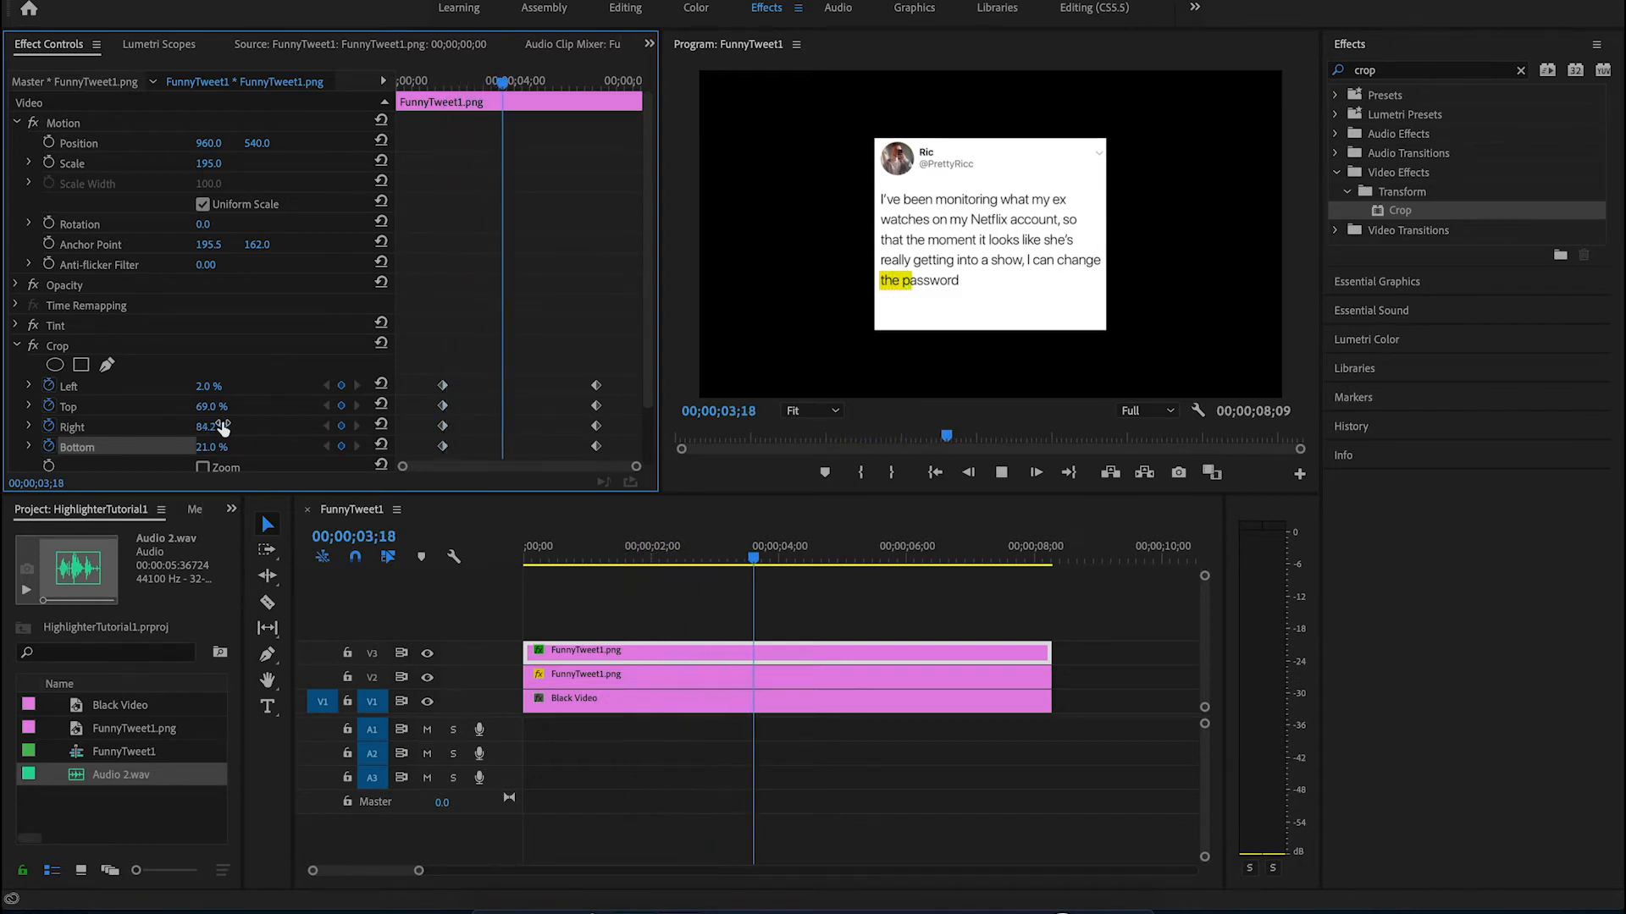
key(space)
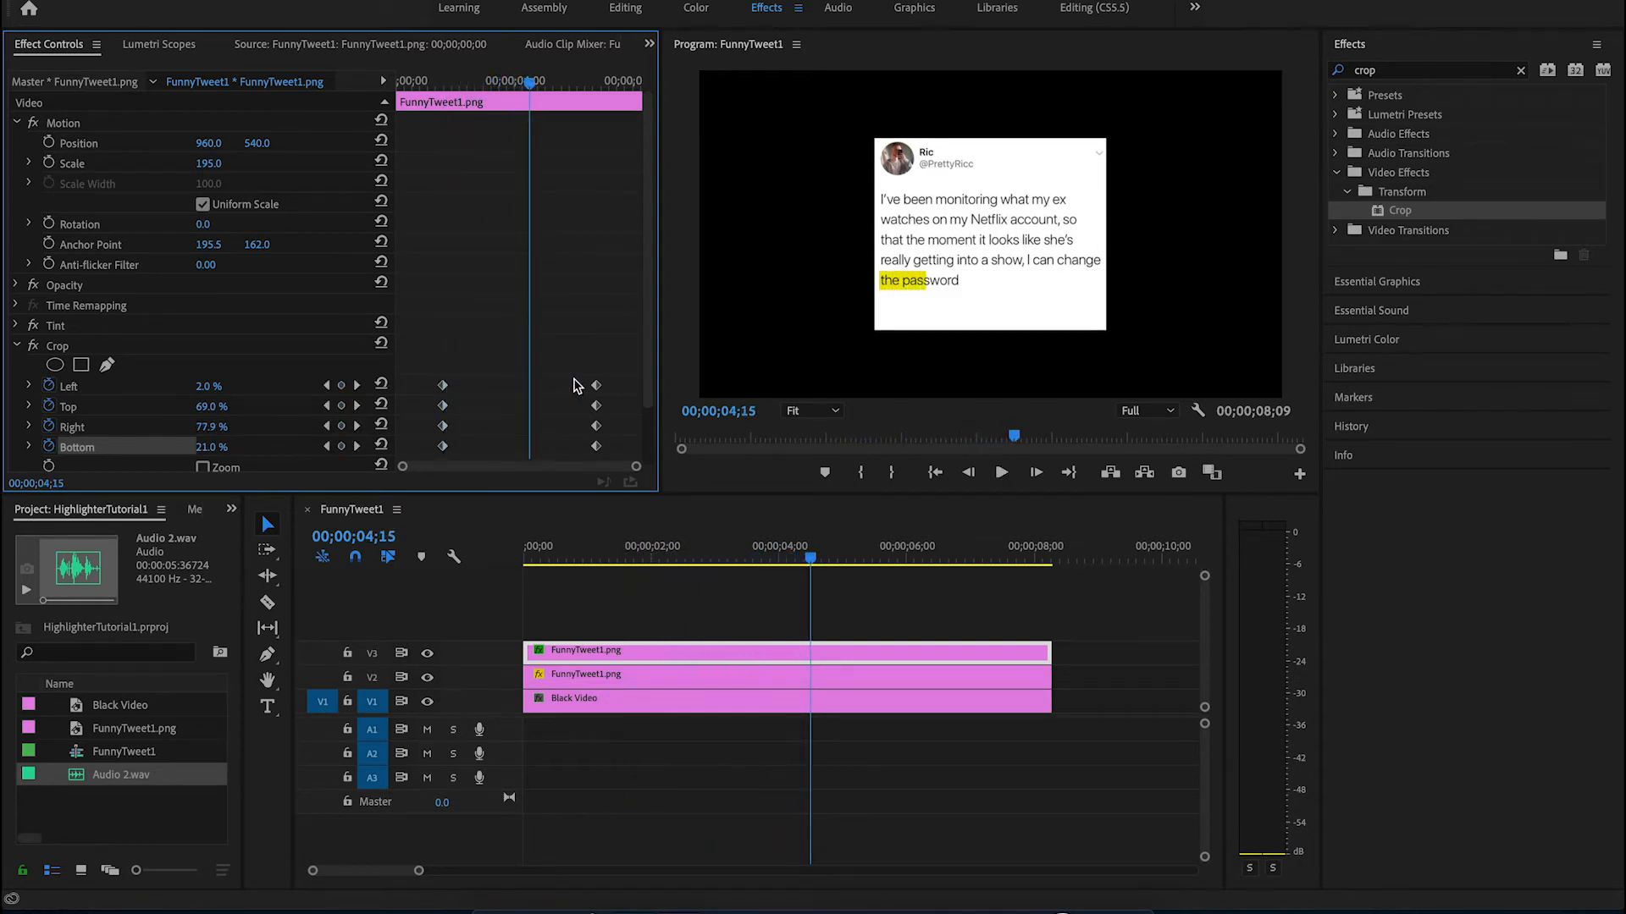
- Speed up the highlight by moving the ending Right crop keyframe in stages to just after the starting keyframe, previewing each change
click(596, 427)
drag(596, 427, 533, 432)
click(451, 84)
key(space)
key(space)
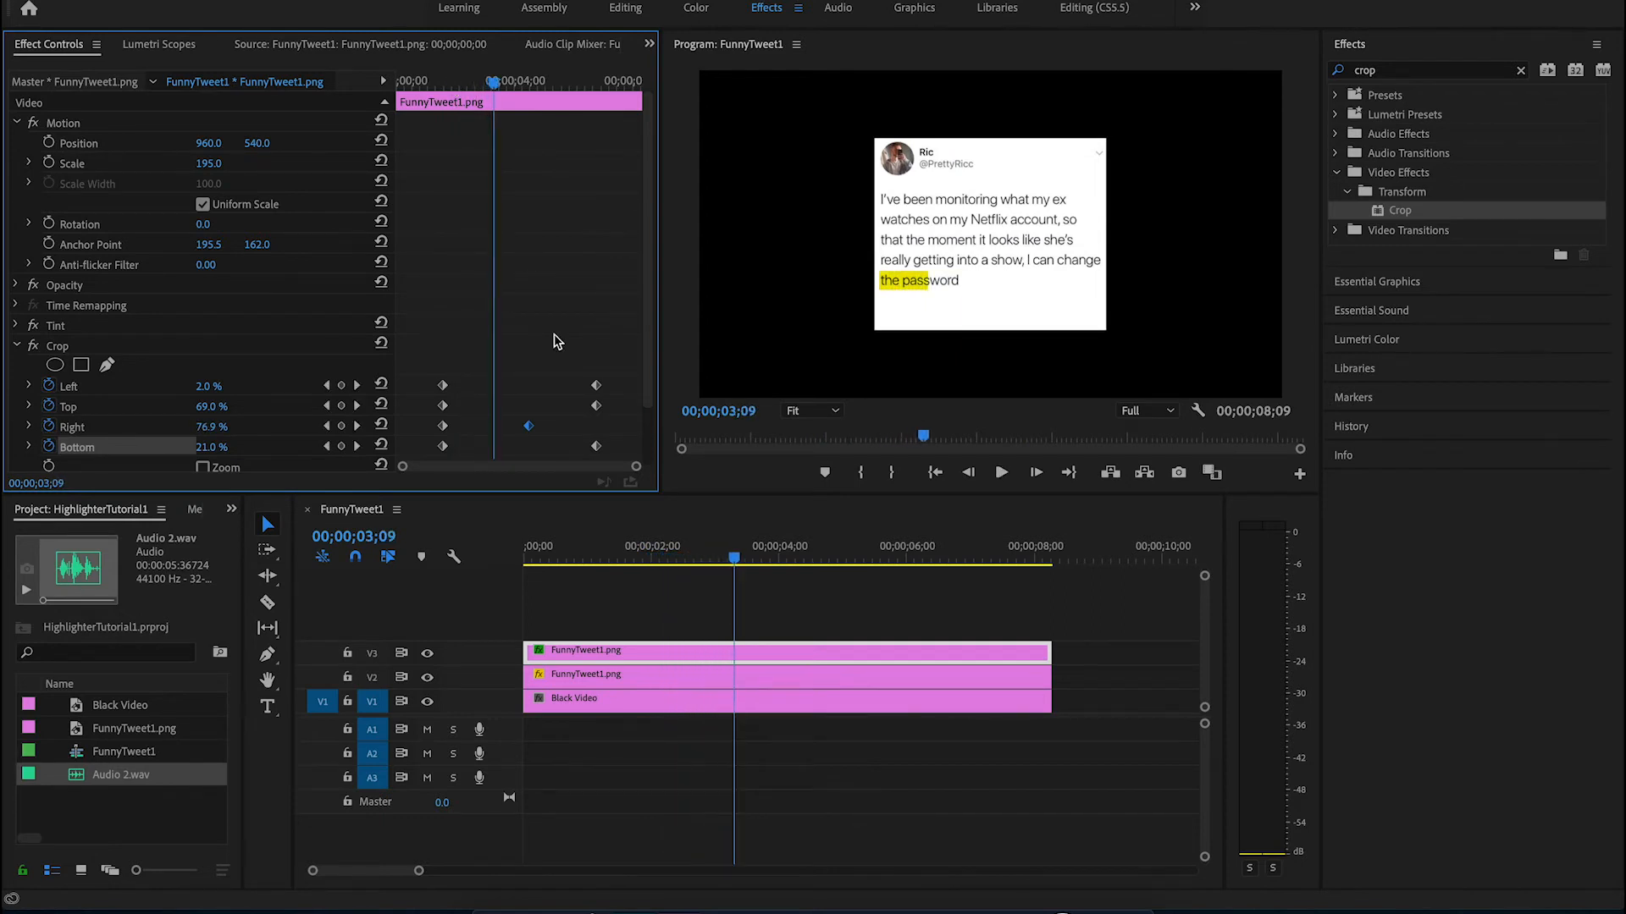
drag(529, 428, 488, 426)
click(441, 80)
key(space)
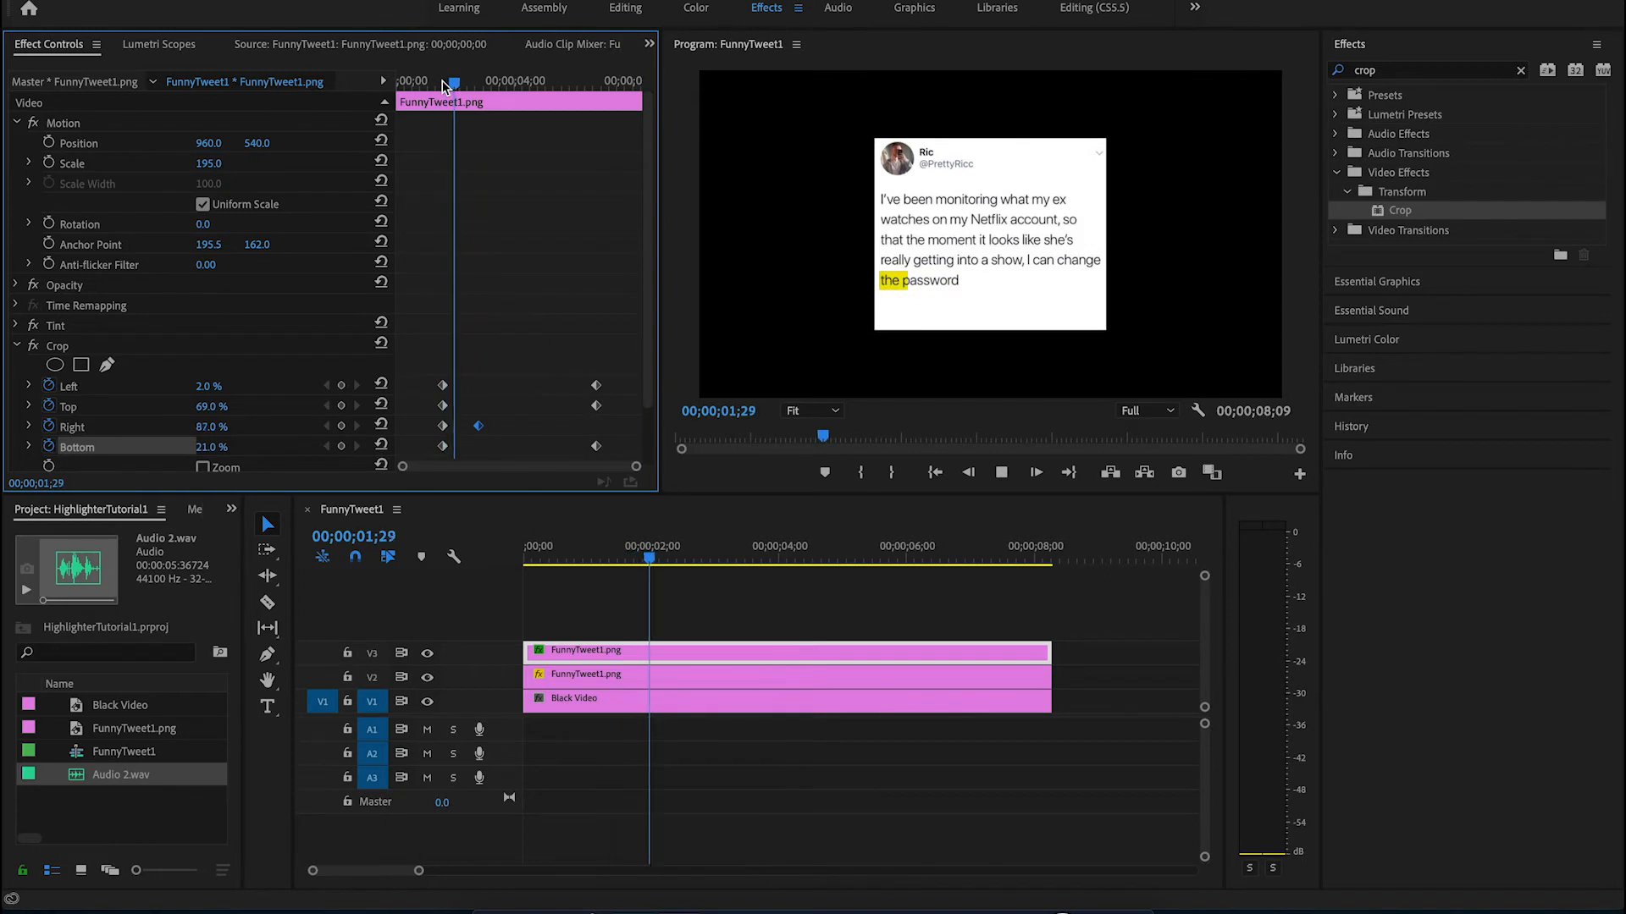
key(space)
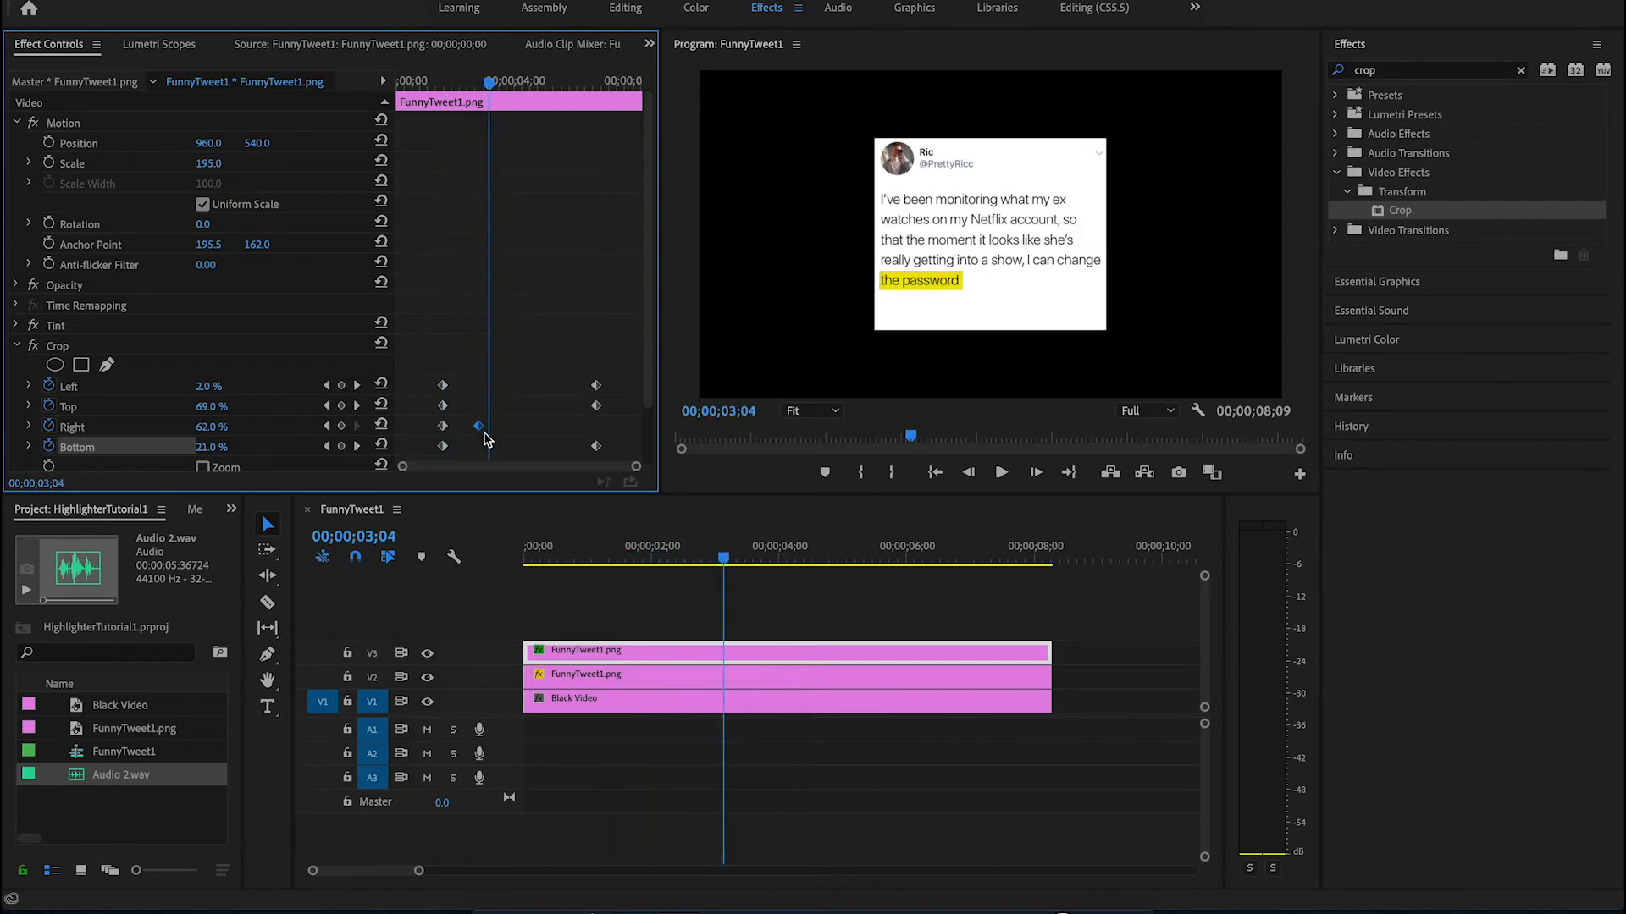
drag(478, 428, 465, 427)
click(431, 85)
key(space)
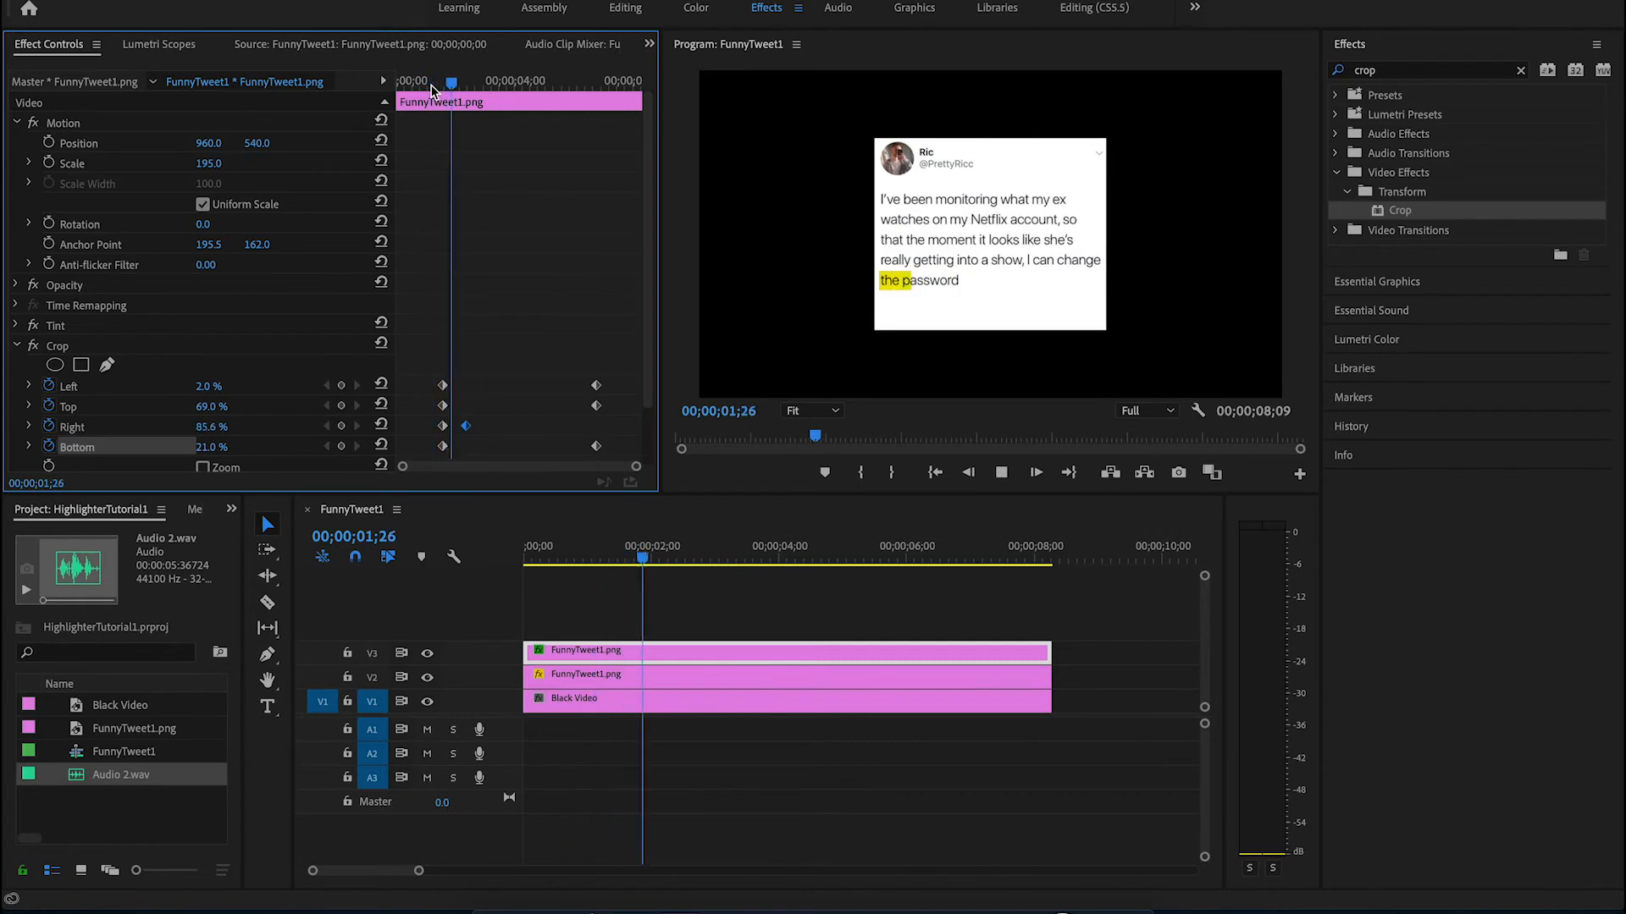
key(space)
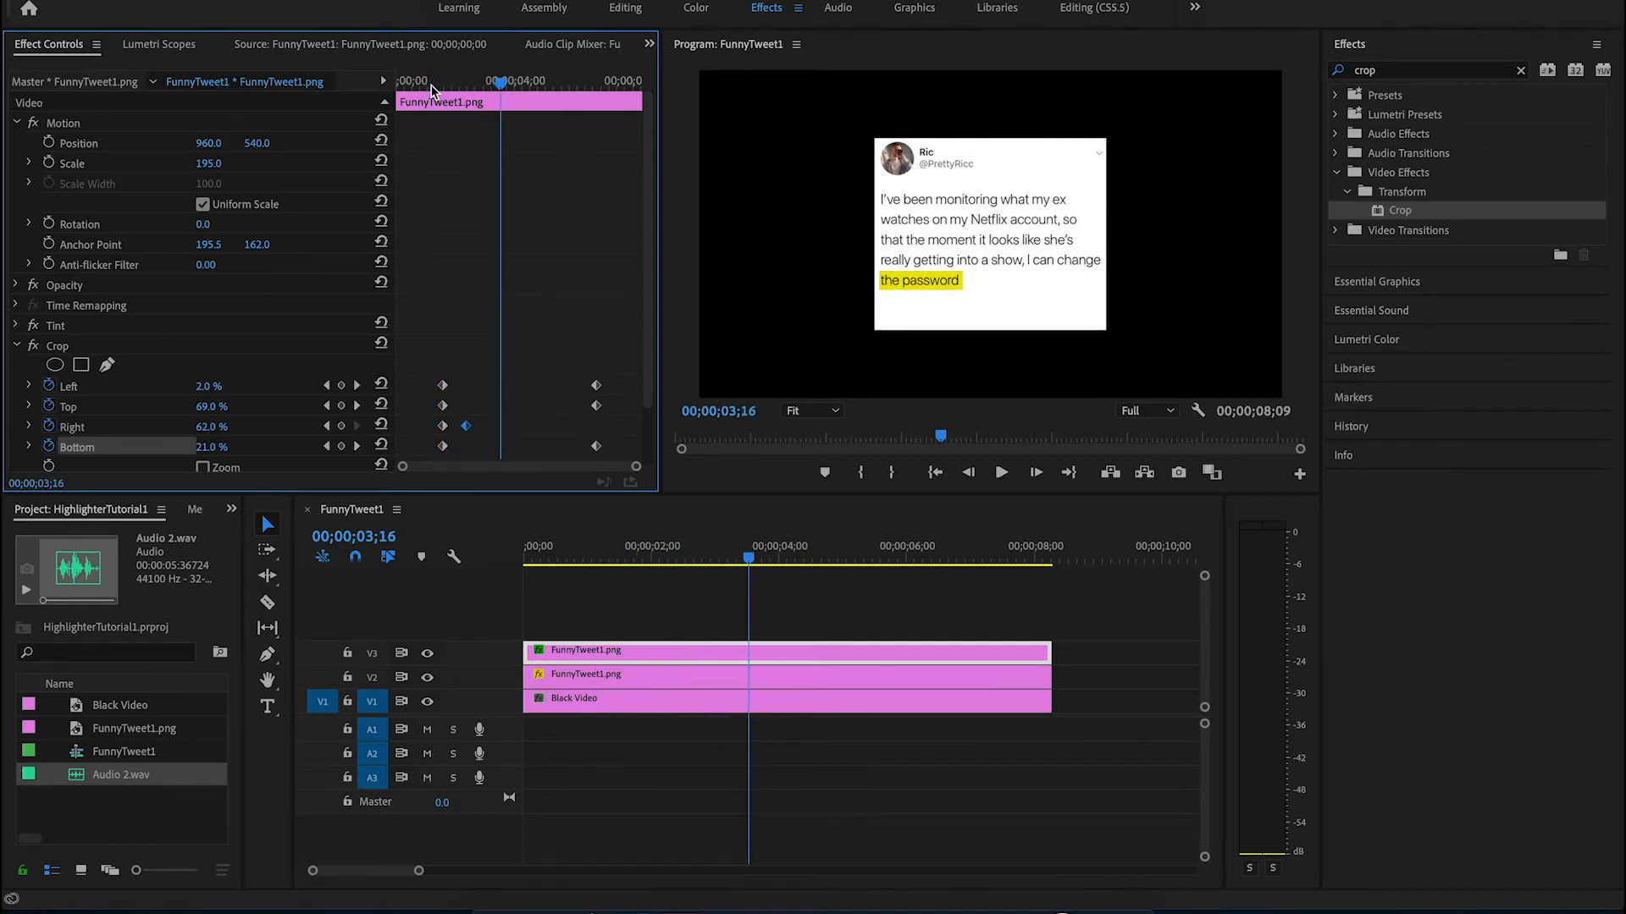
- Shift the starting crop keyframes and the ending Right keyframe together to about 00;00;03, and play the clip from its start
drag(428, 371, 492, 432)
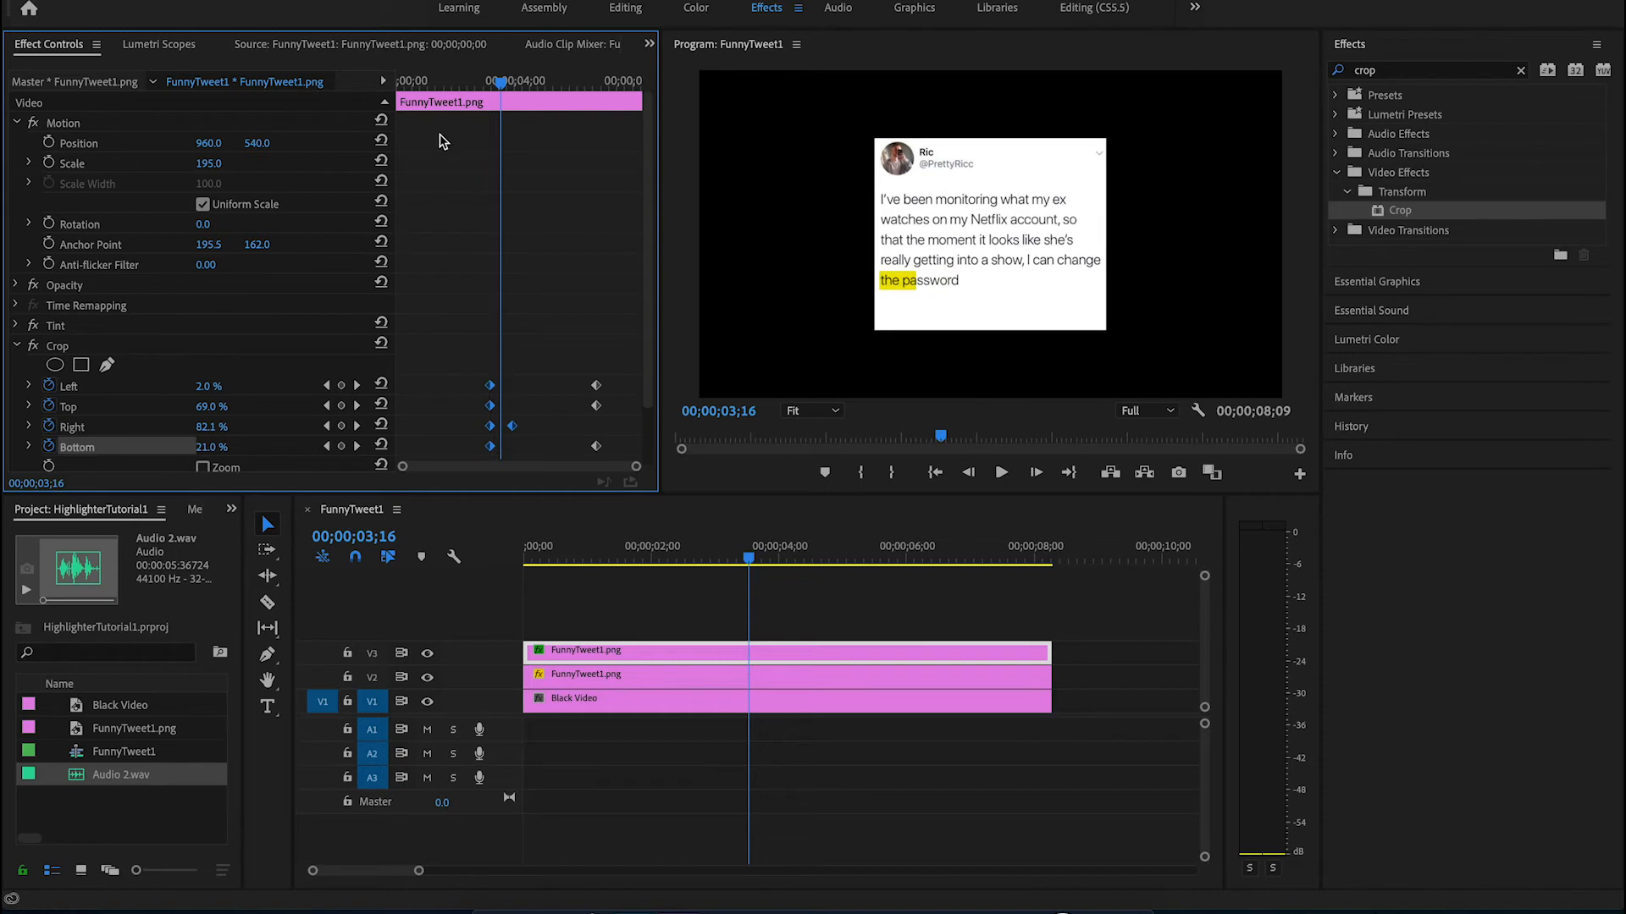
drag(420, 89, 395, 92)
key(space)
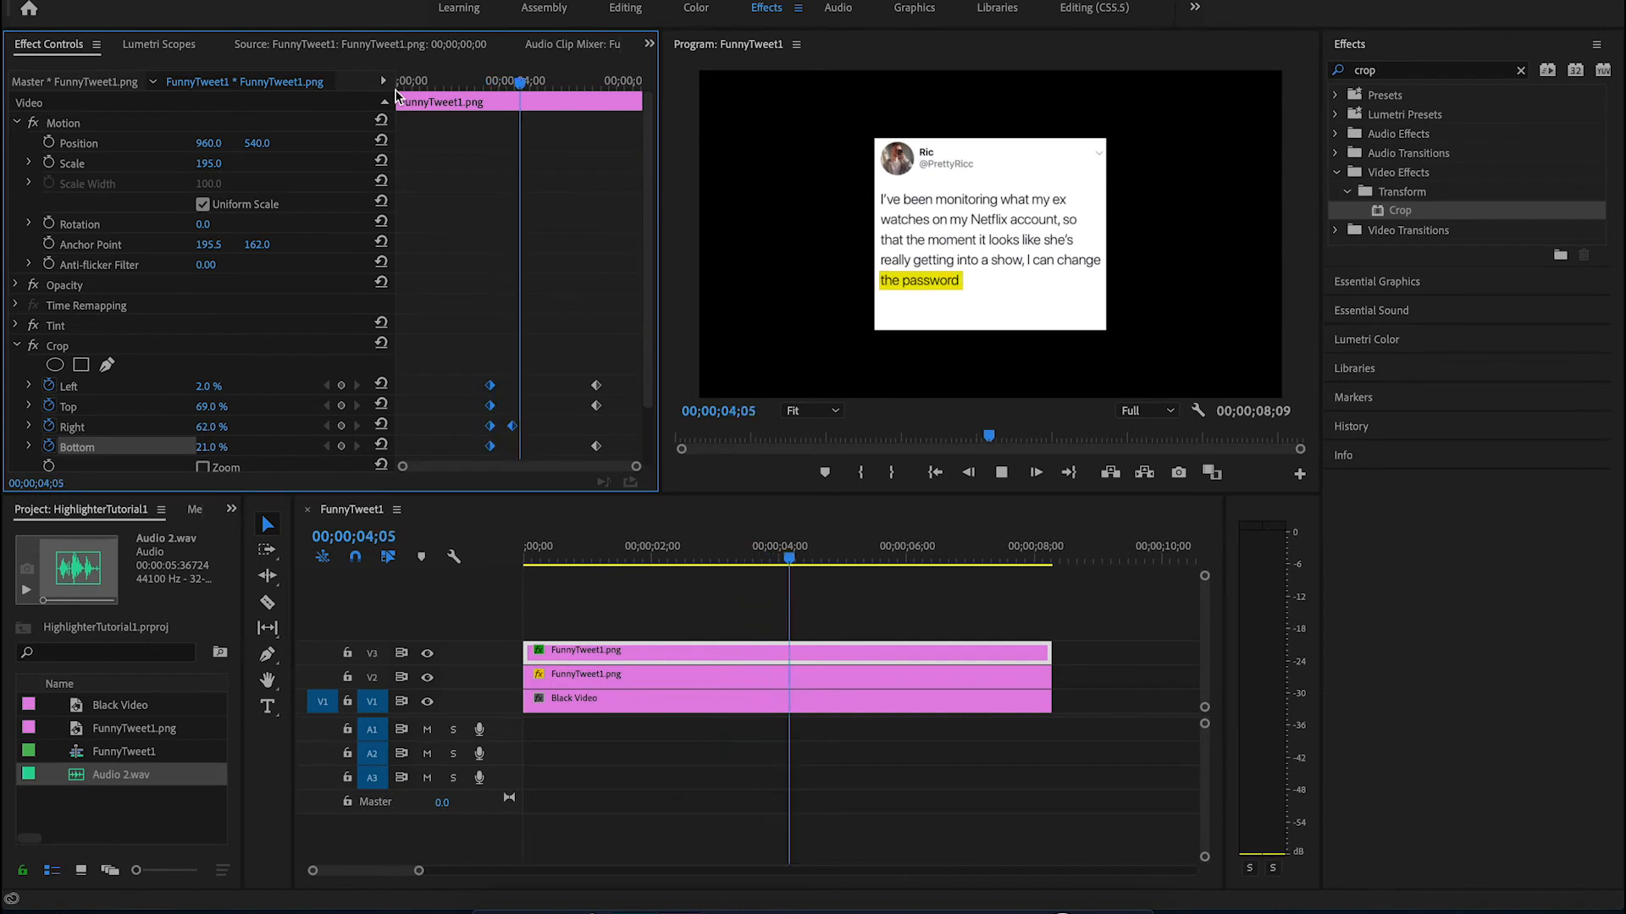
- Stop the preview, collapse the Crop effect's settings and return the playhead to the start of the clip
key(space)
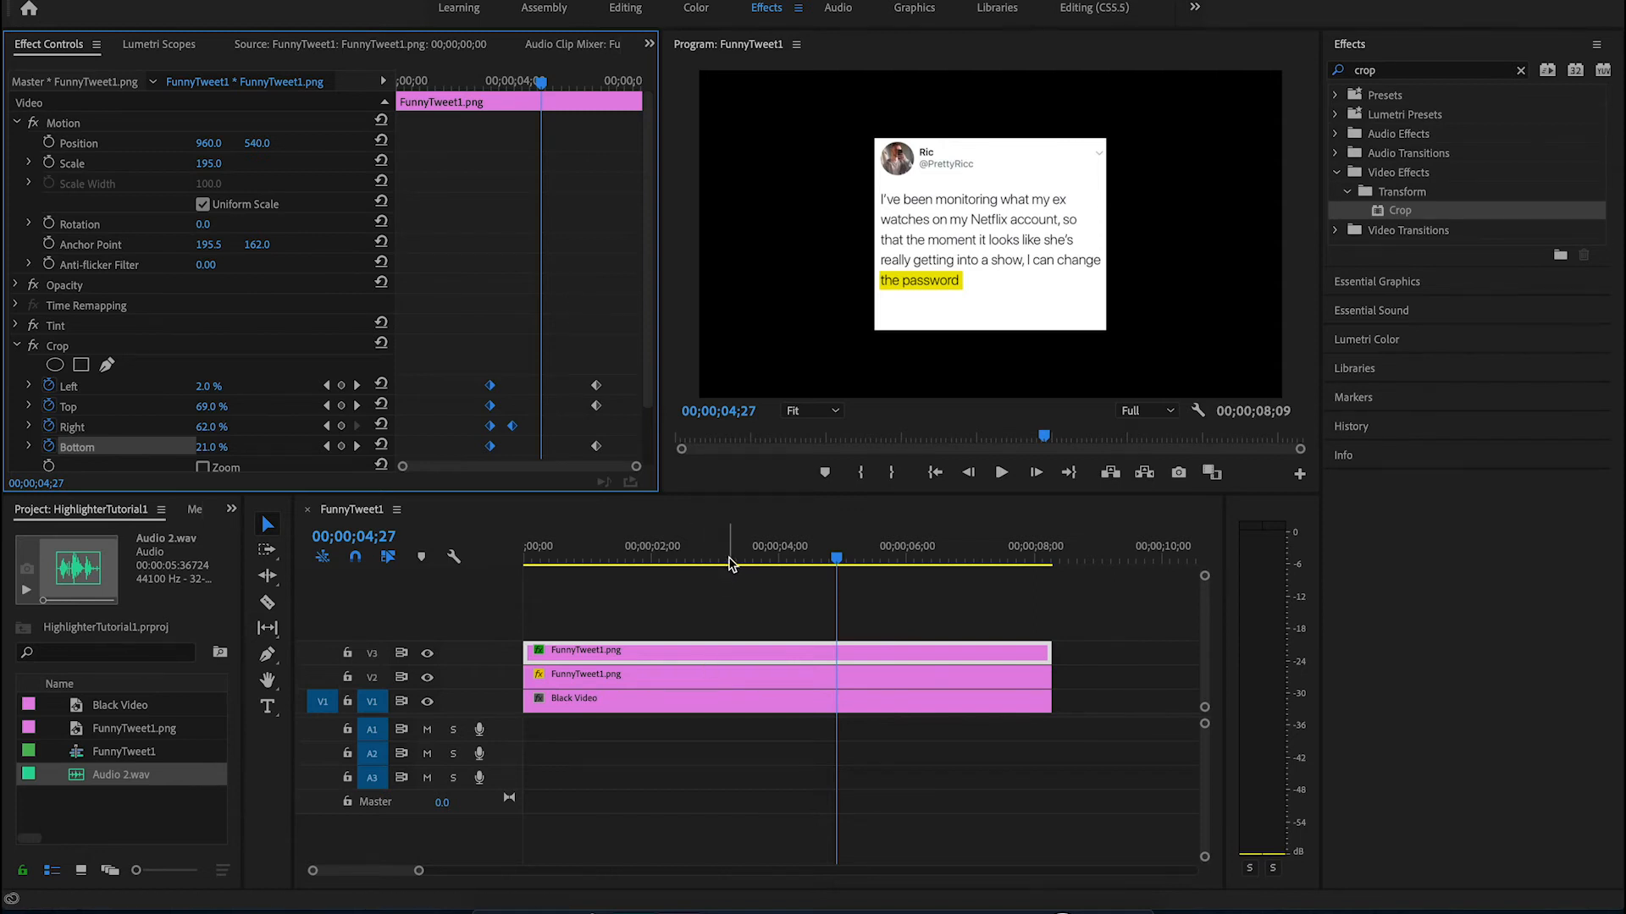
click(685, 553)
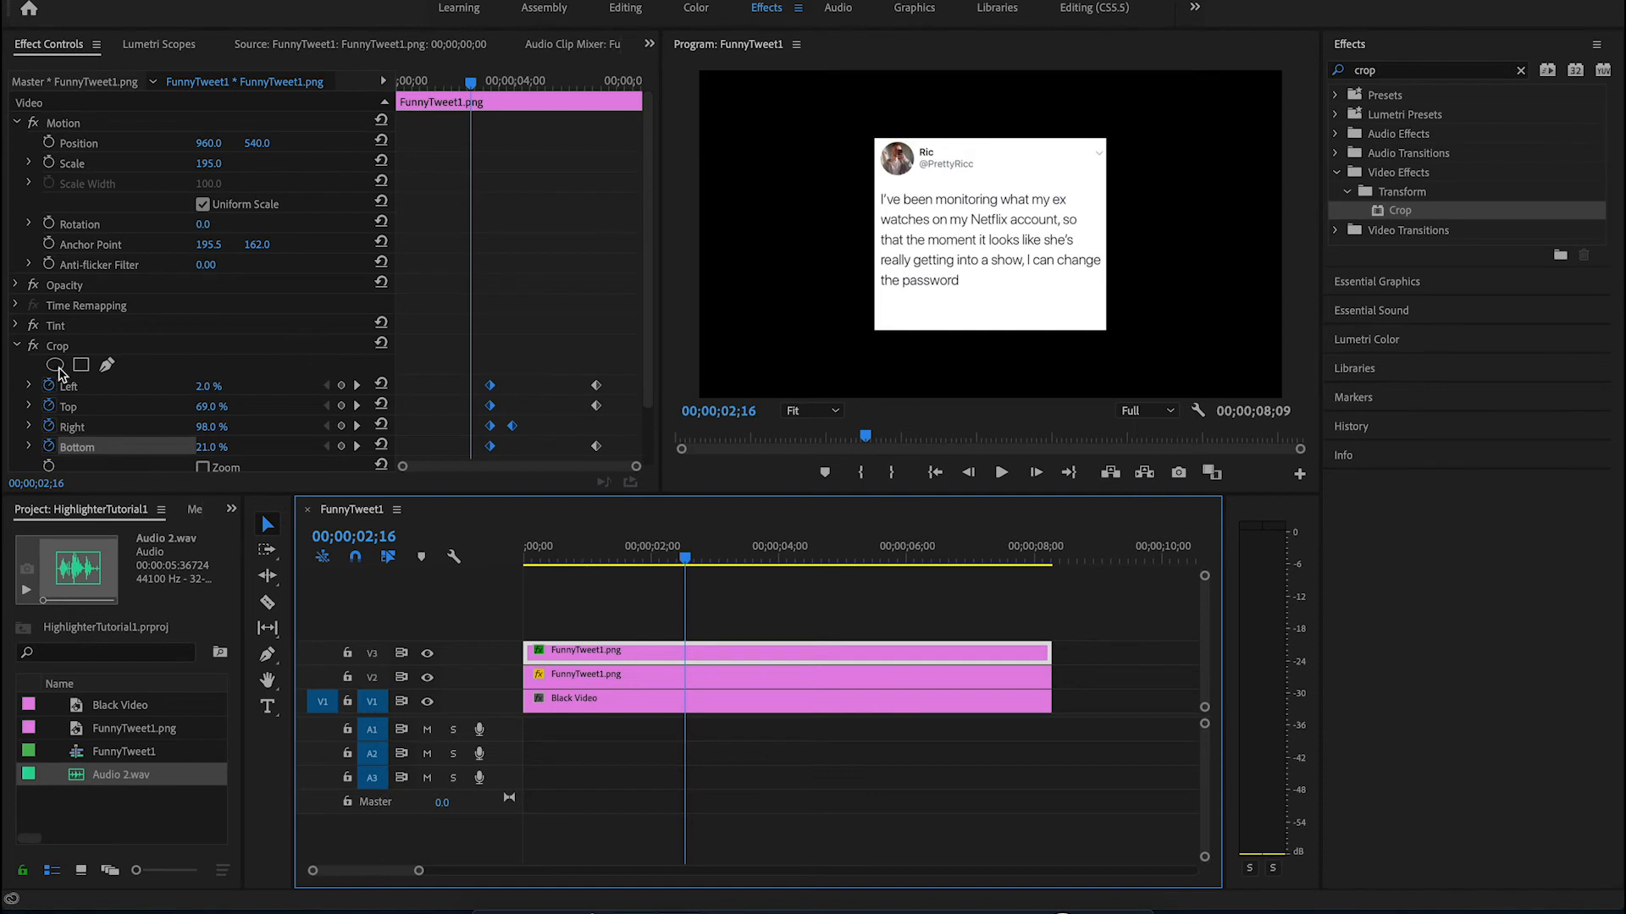
click(16, 347)
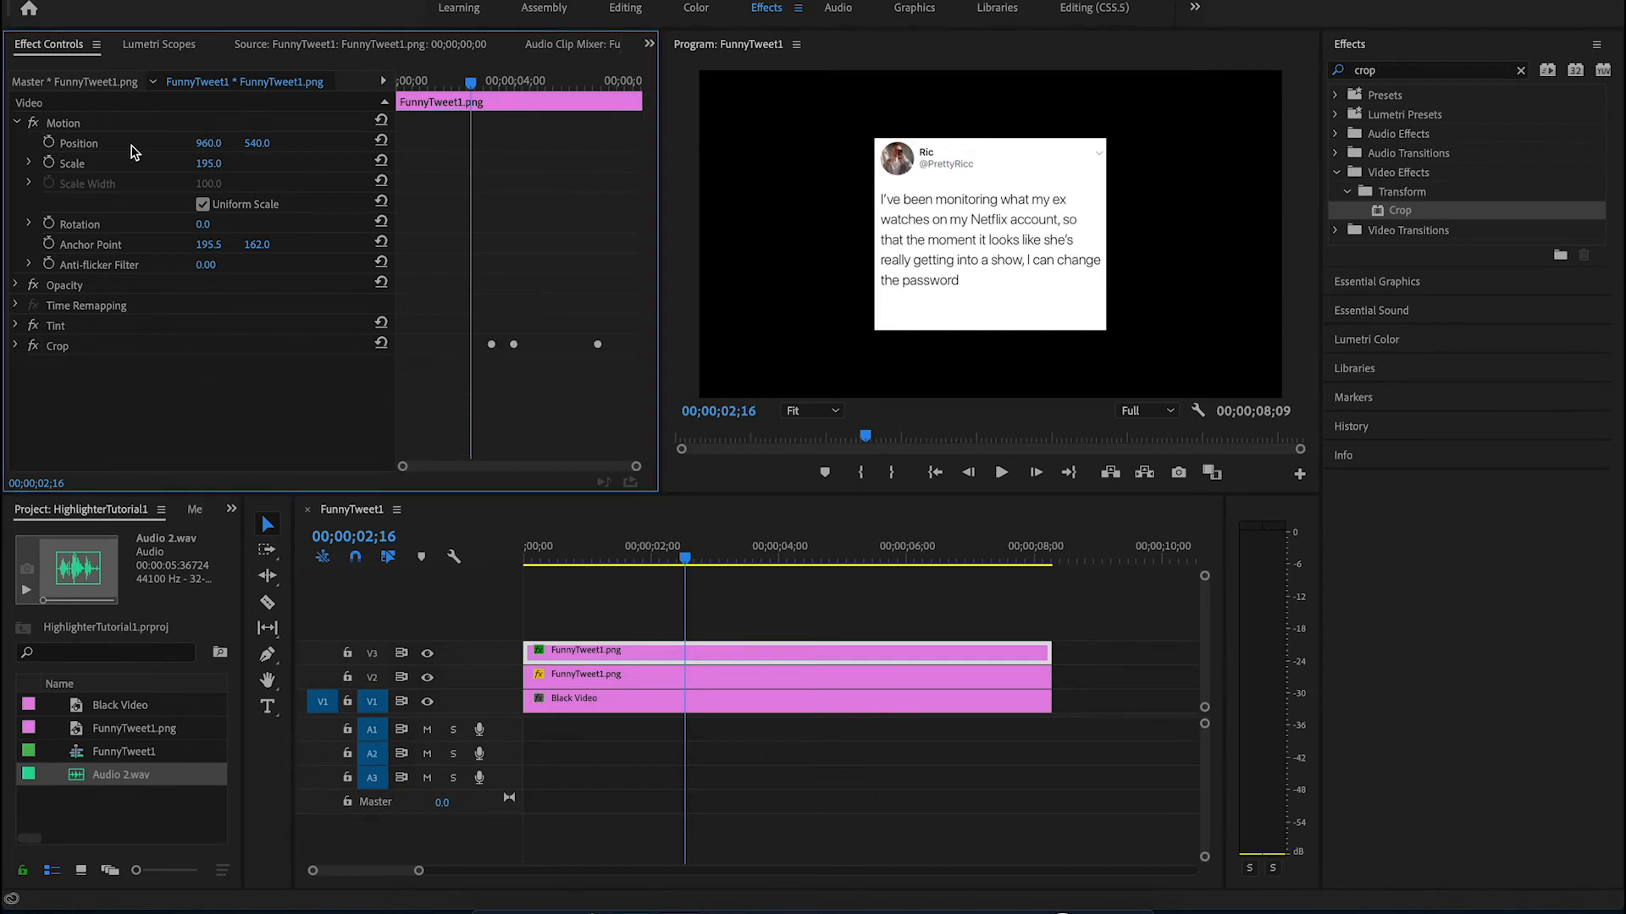
drag(432, 82, 385, 85)
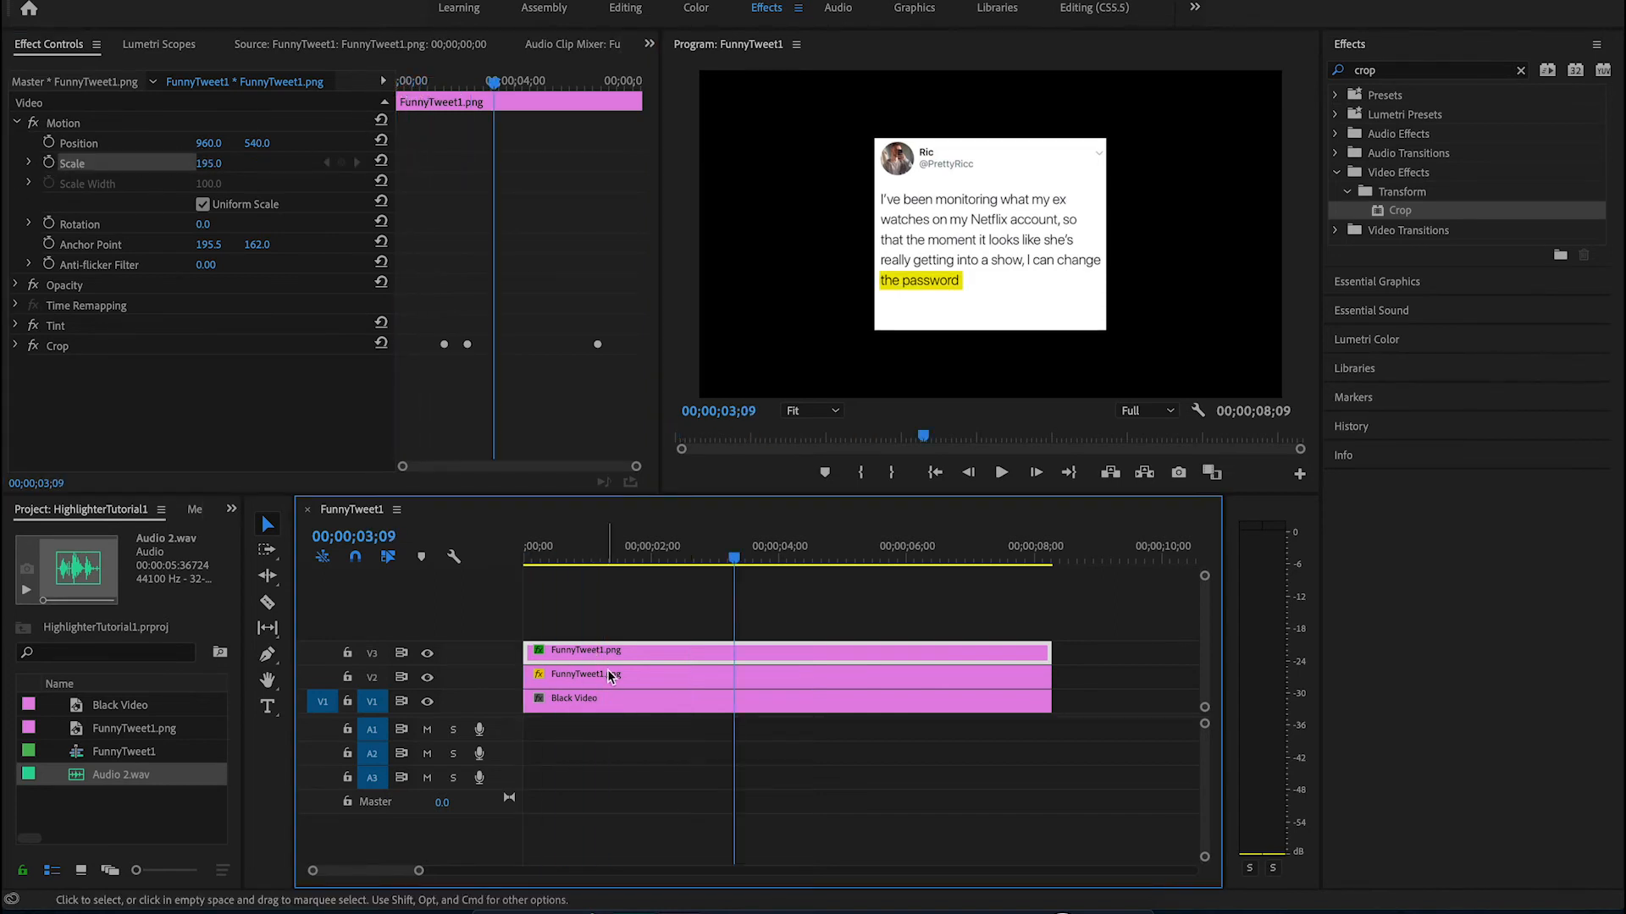
- Enable Scale keyframing on the V2 tweet clip and set Scale to 120 at the clip's start
click(610, 674)
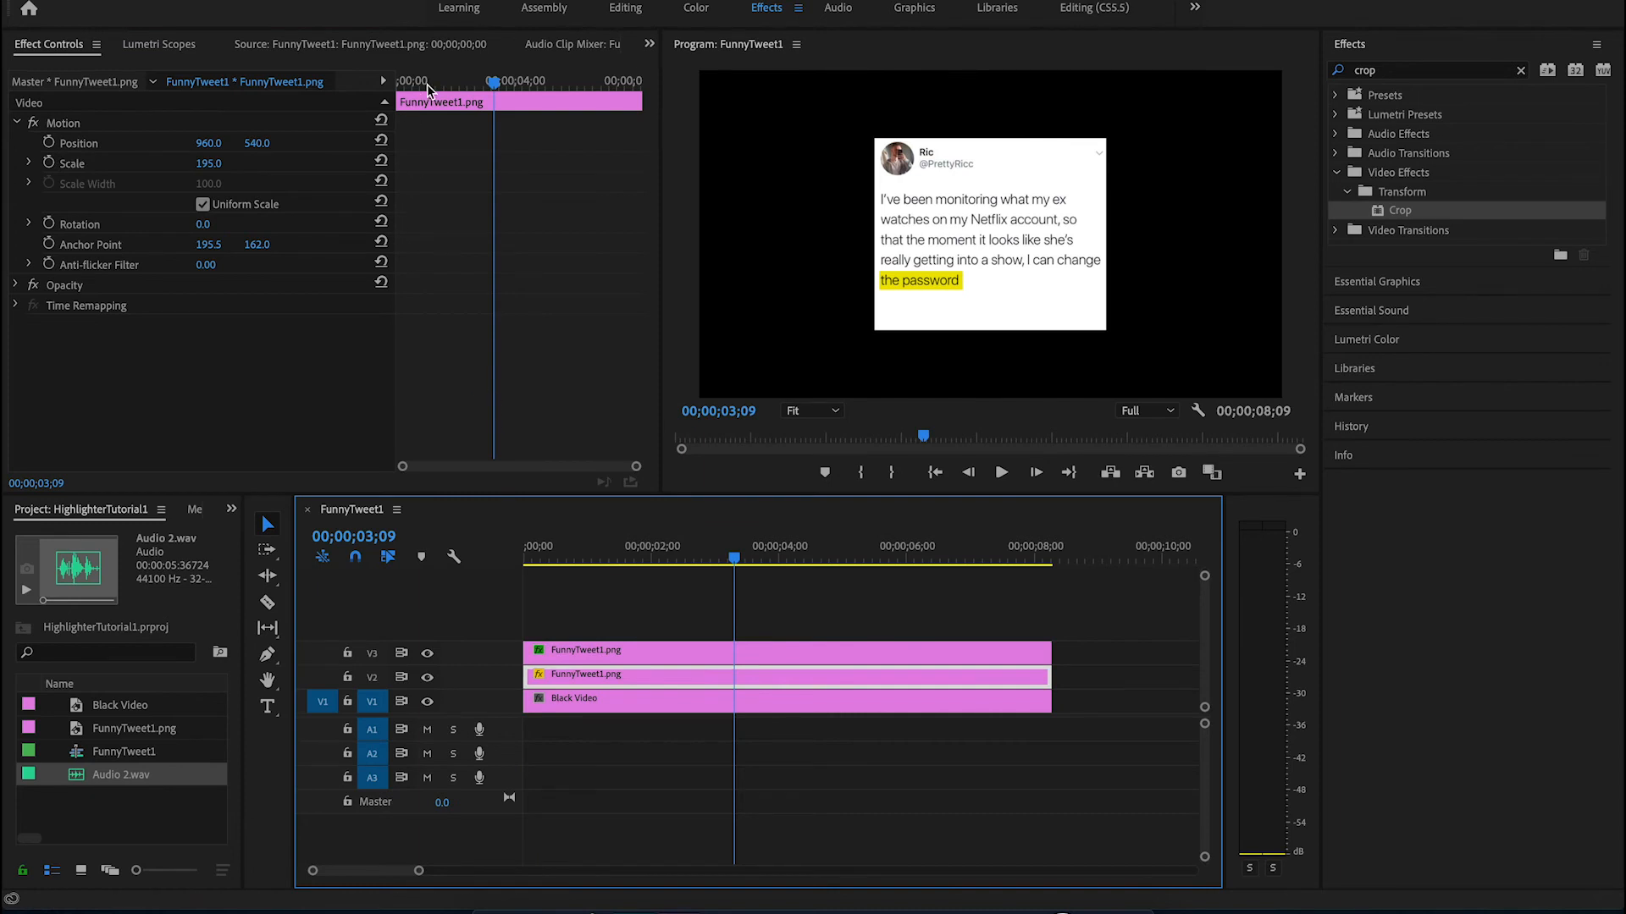
drag(426, 83, 370, 89)
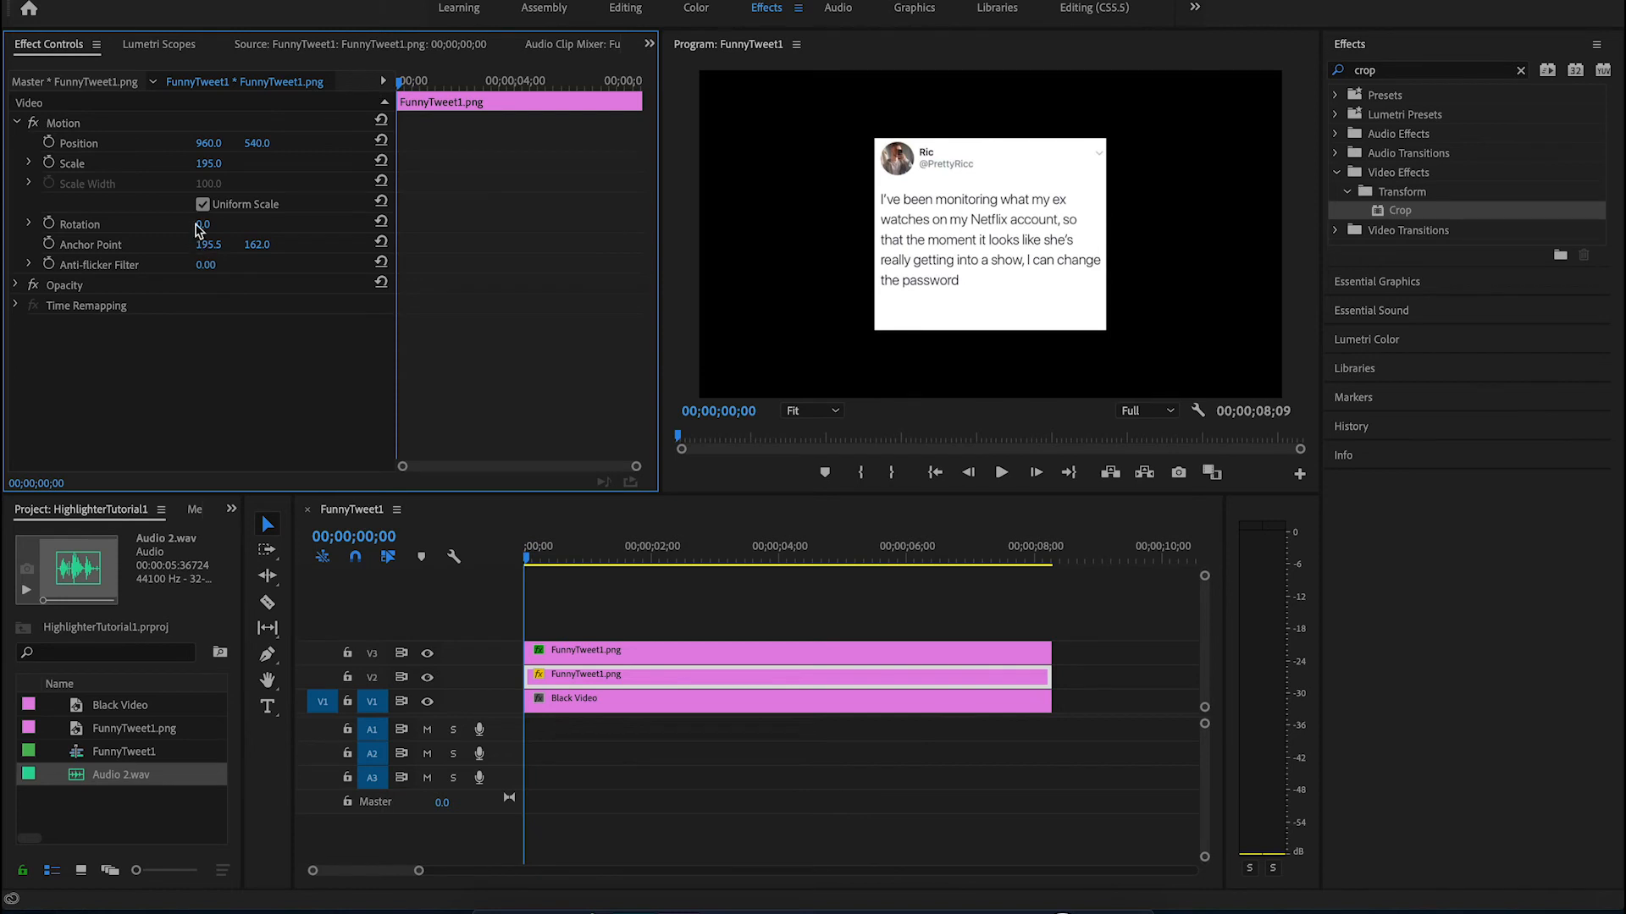
click(48, 162)
drag(412, 89, 654, 89)
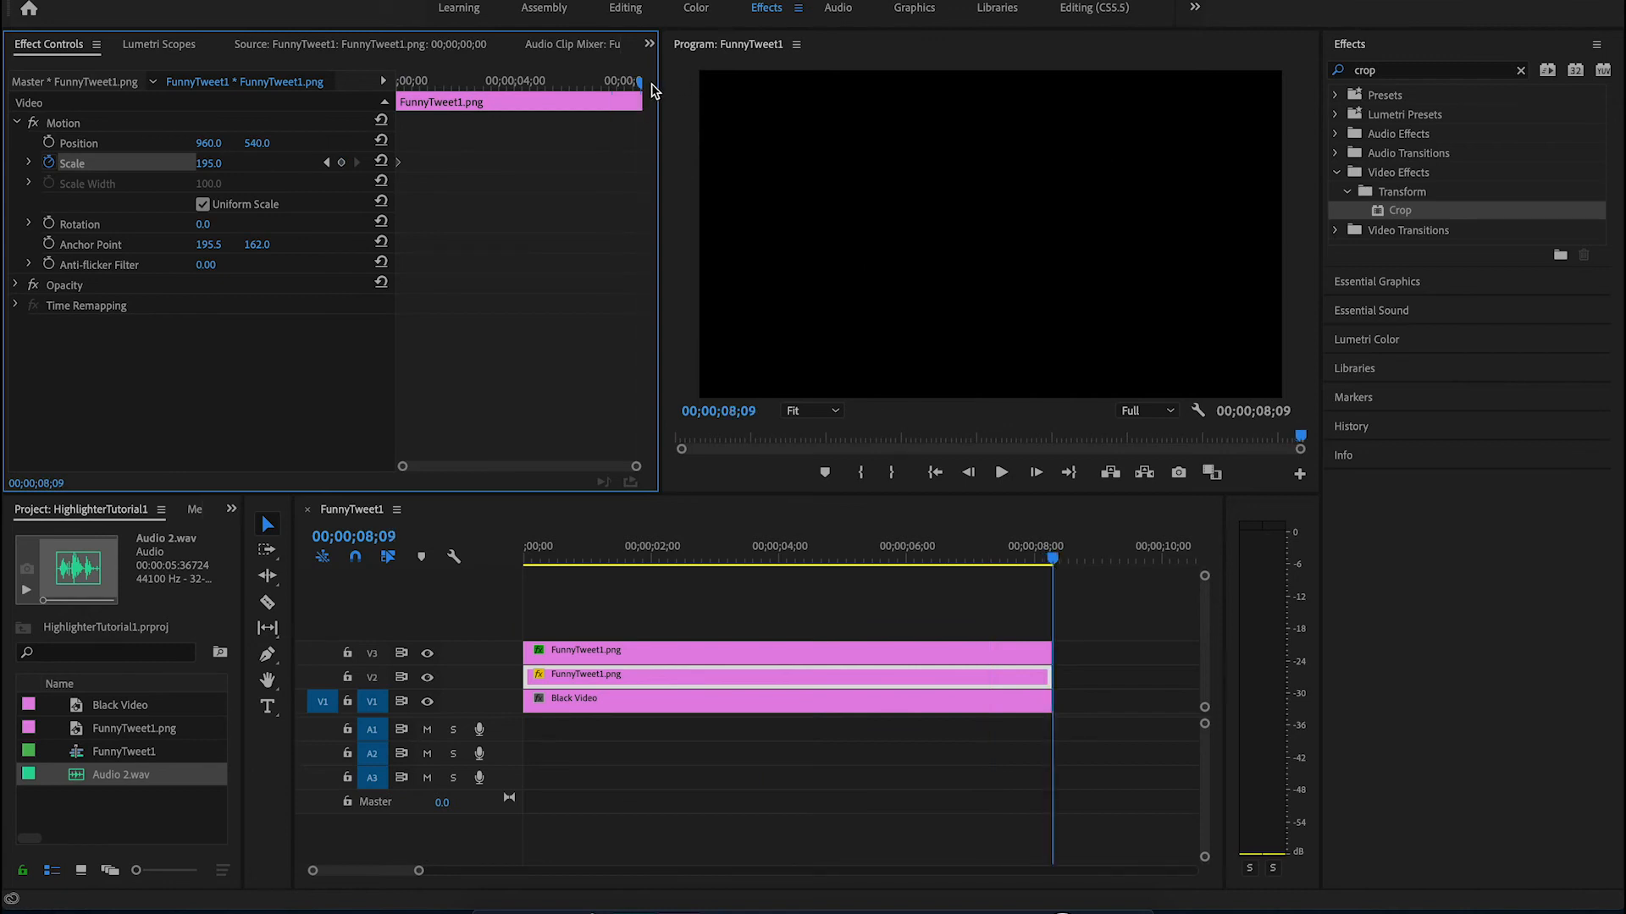
drag(431, 79, 386, 85)
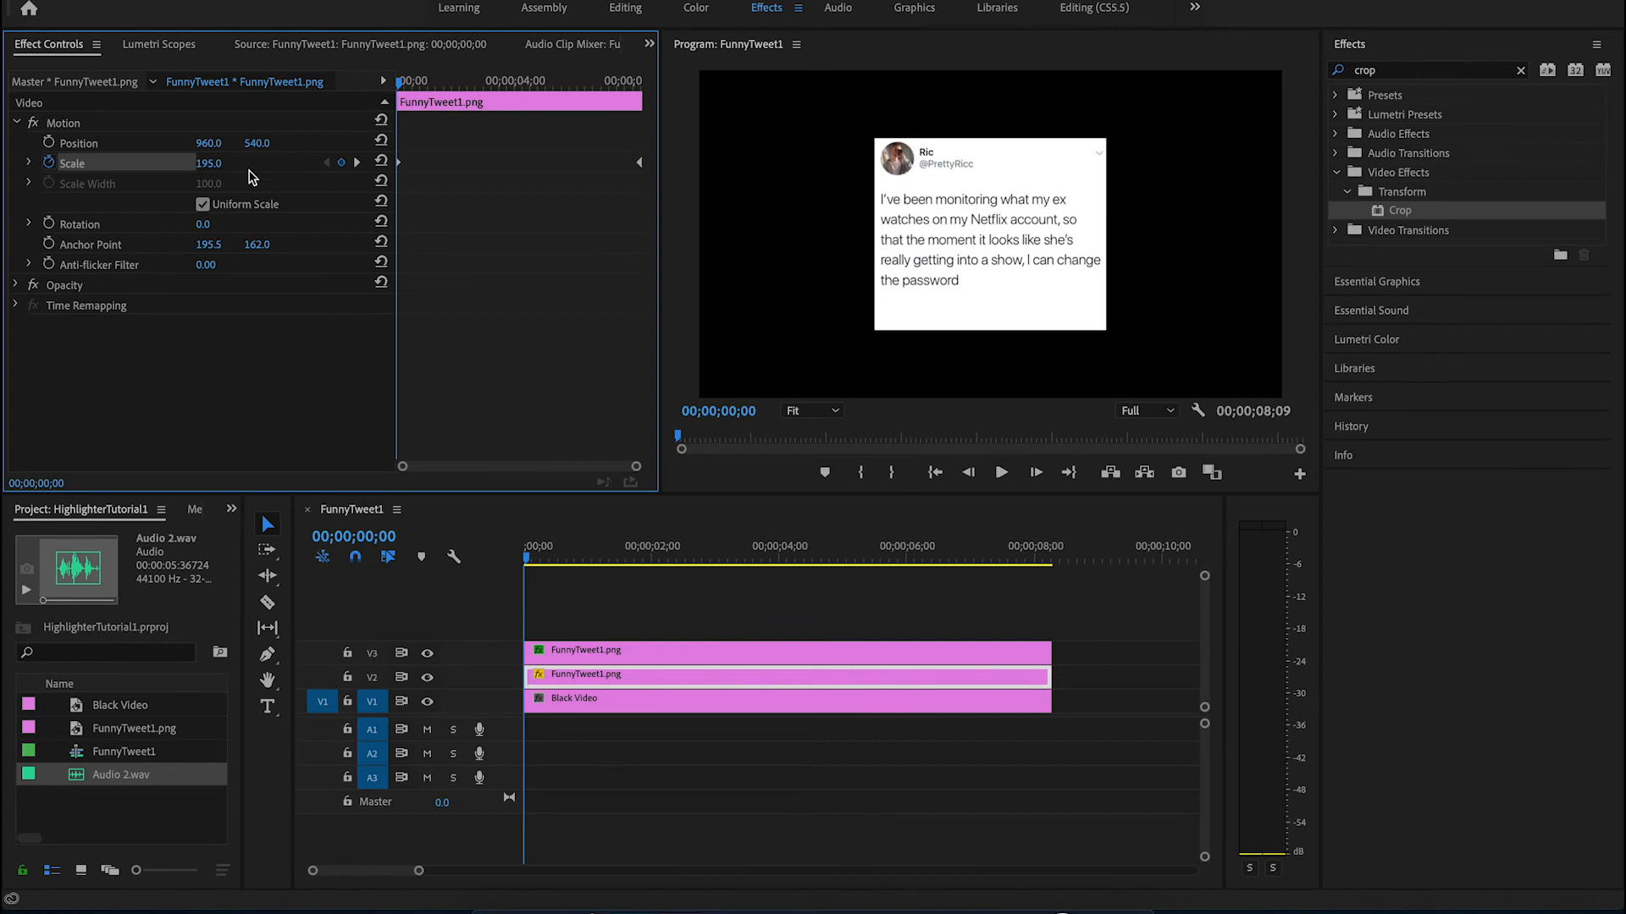
drag(208, 162, 145, 162)
- Replace the V2 clip's ending Scale keyframe with one at 00;00;08;08 set to 357
drag(606, 88, 671, 93)
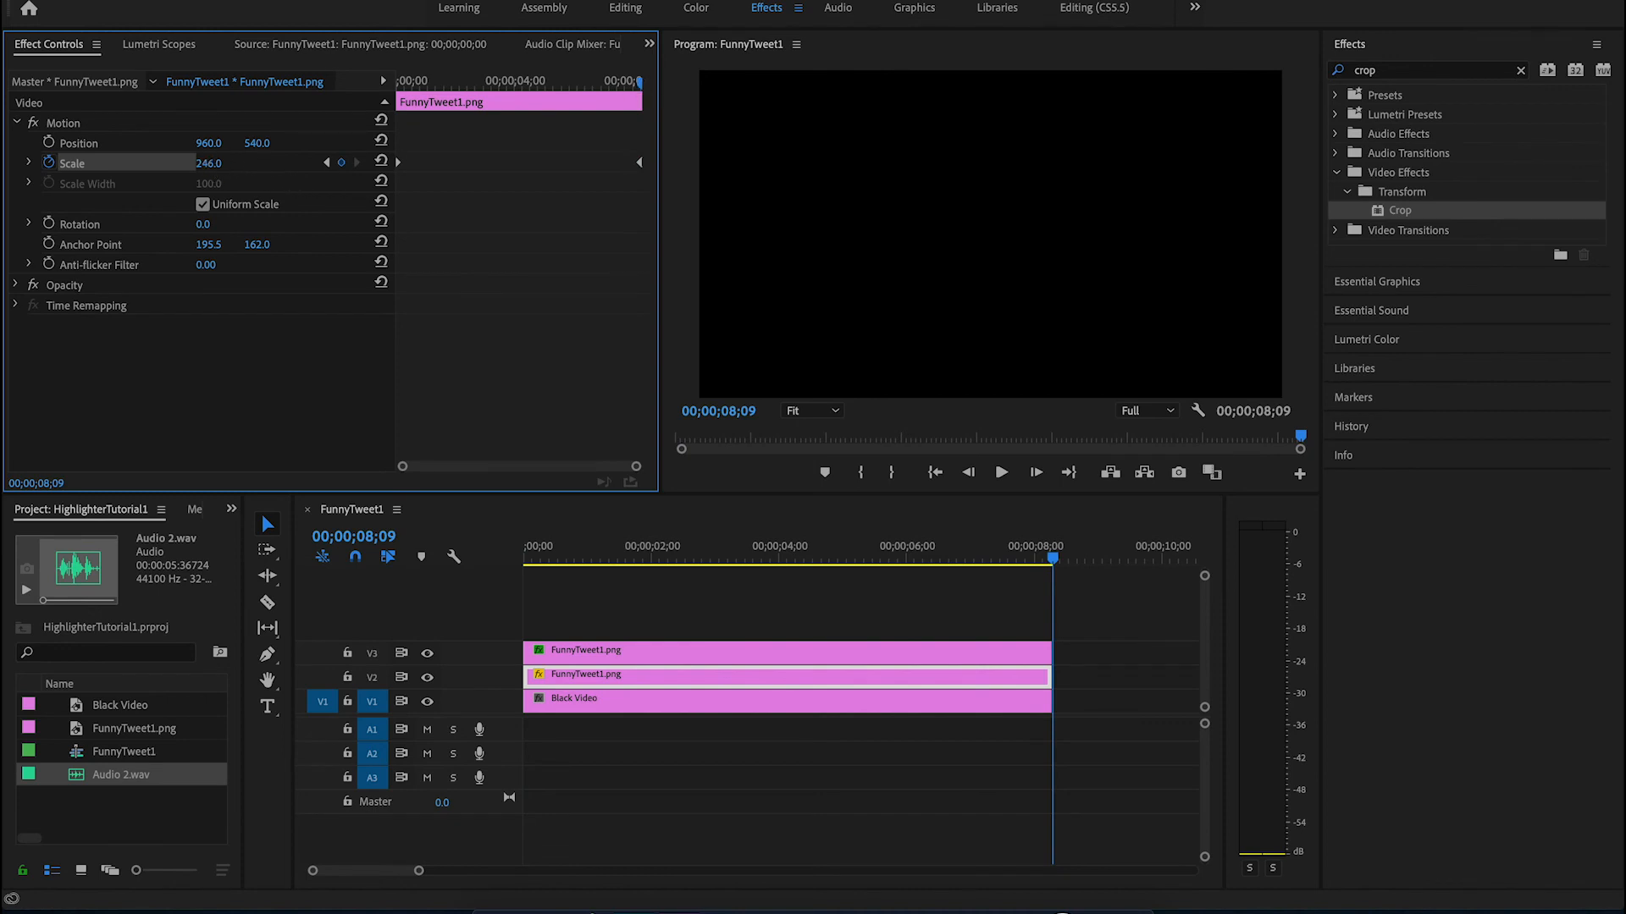
drag(221, 163, 235, 163)
key(Left)
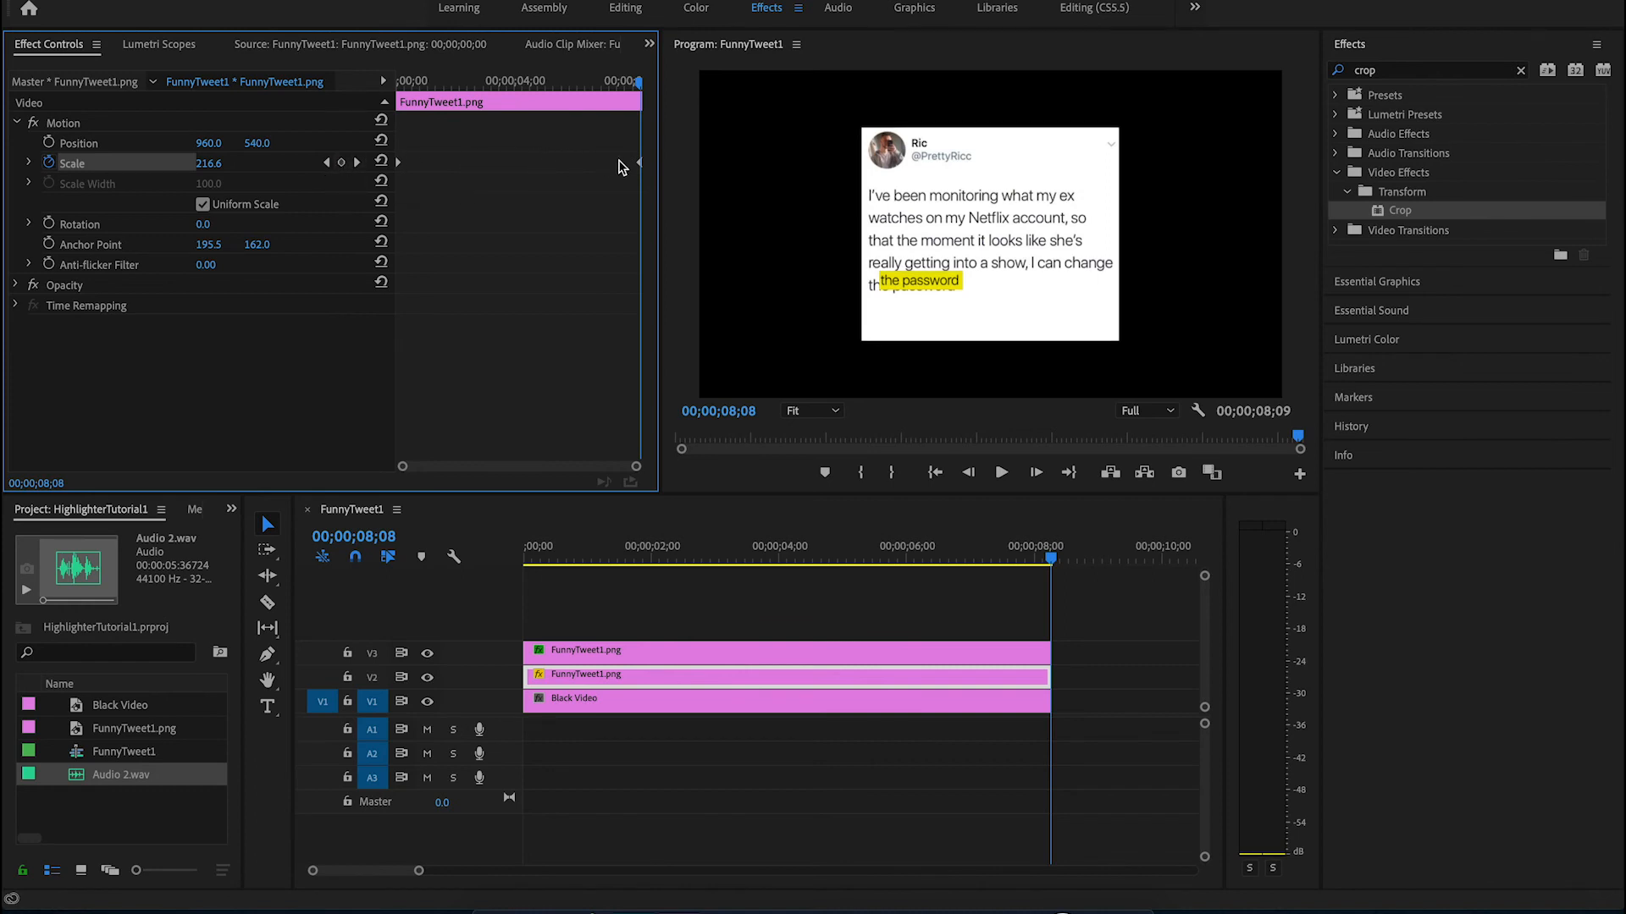
key(Delete)
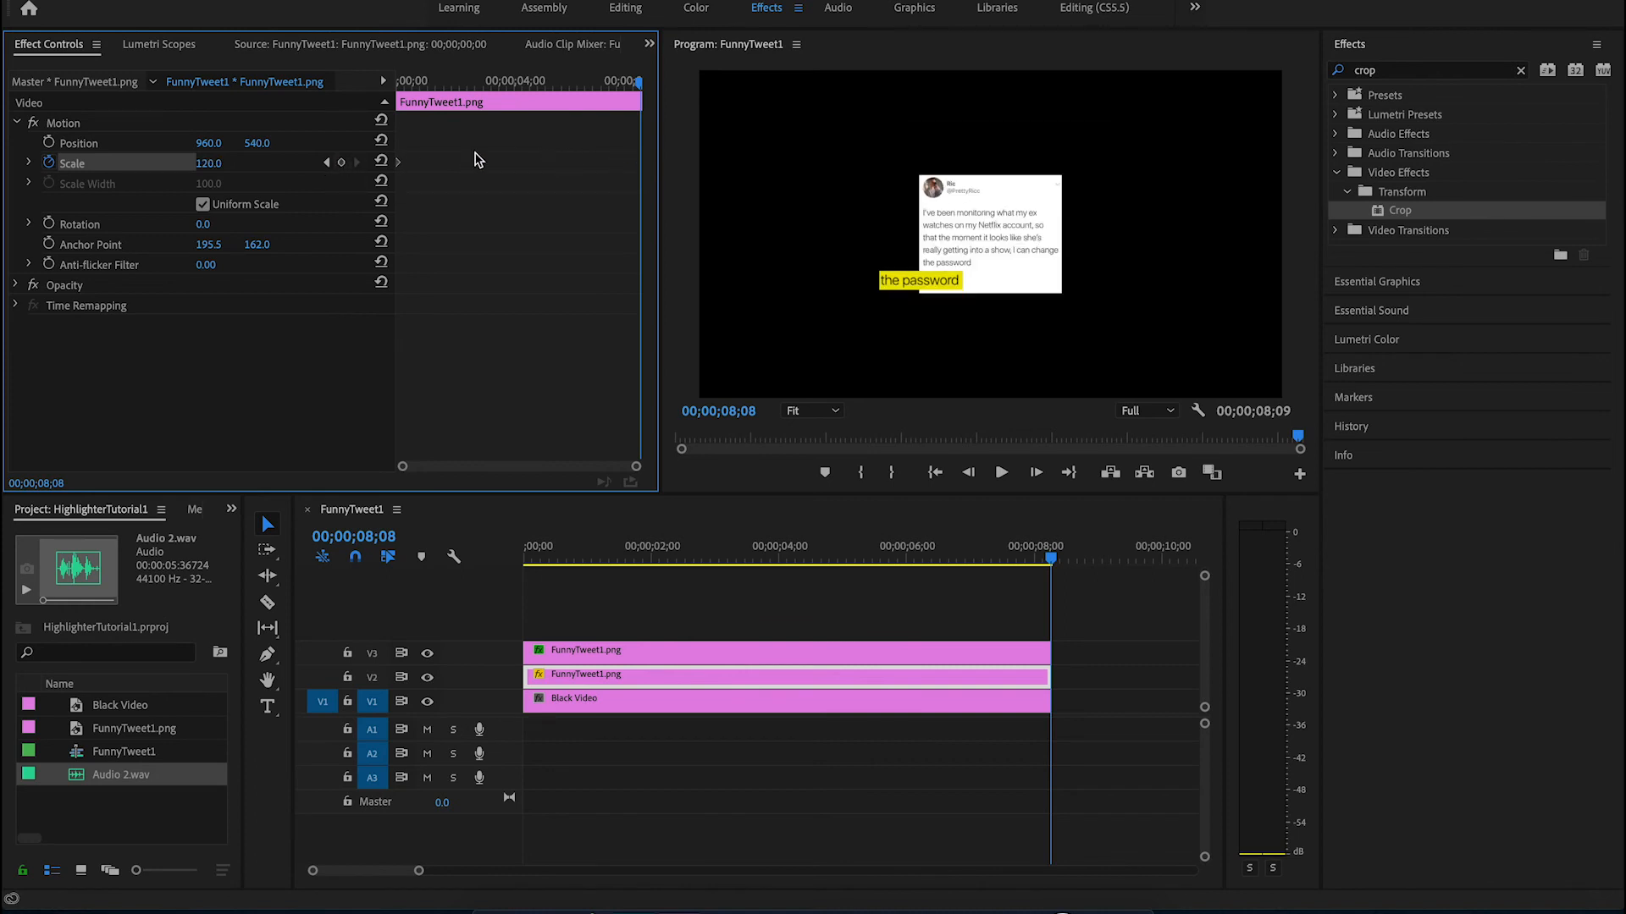
drag(208, 163, 409, 163)
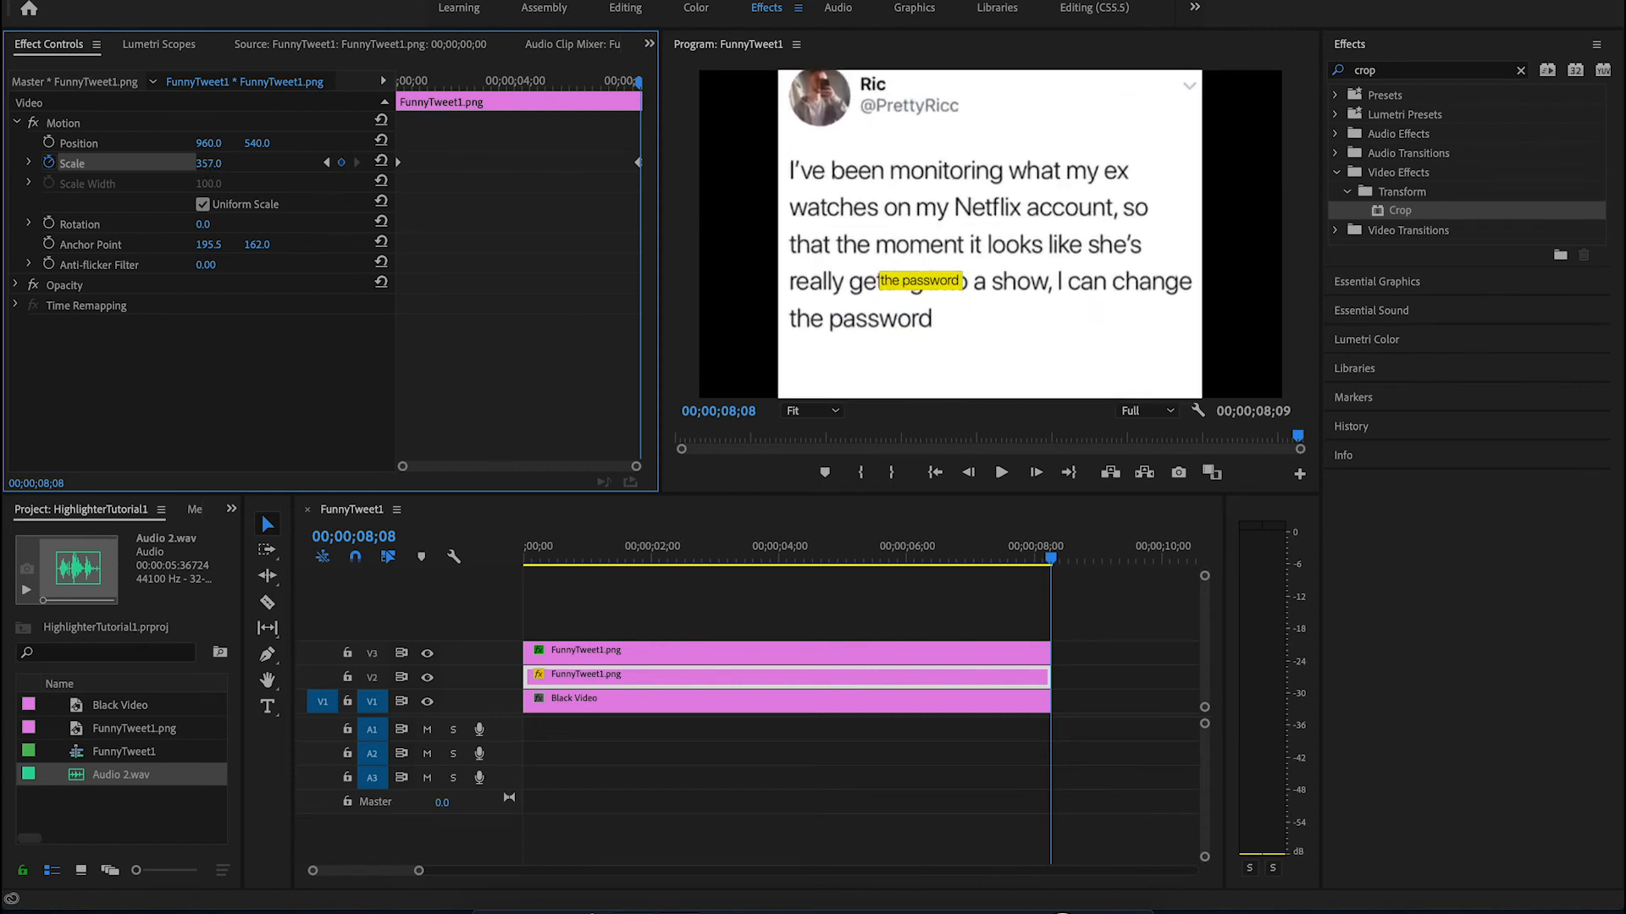
- Copy the V2 clip's Motion settings onto the V3 highlight clip and preview the combined zoom from the start
click(72, 125)
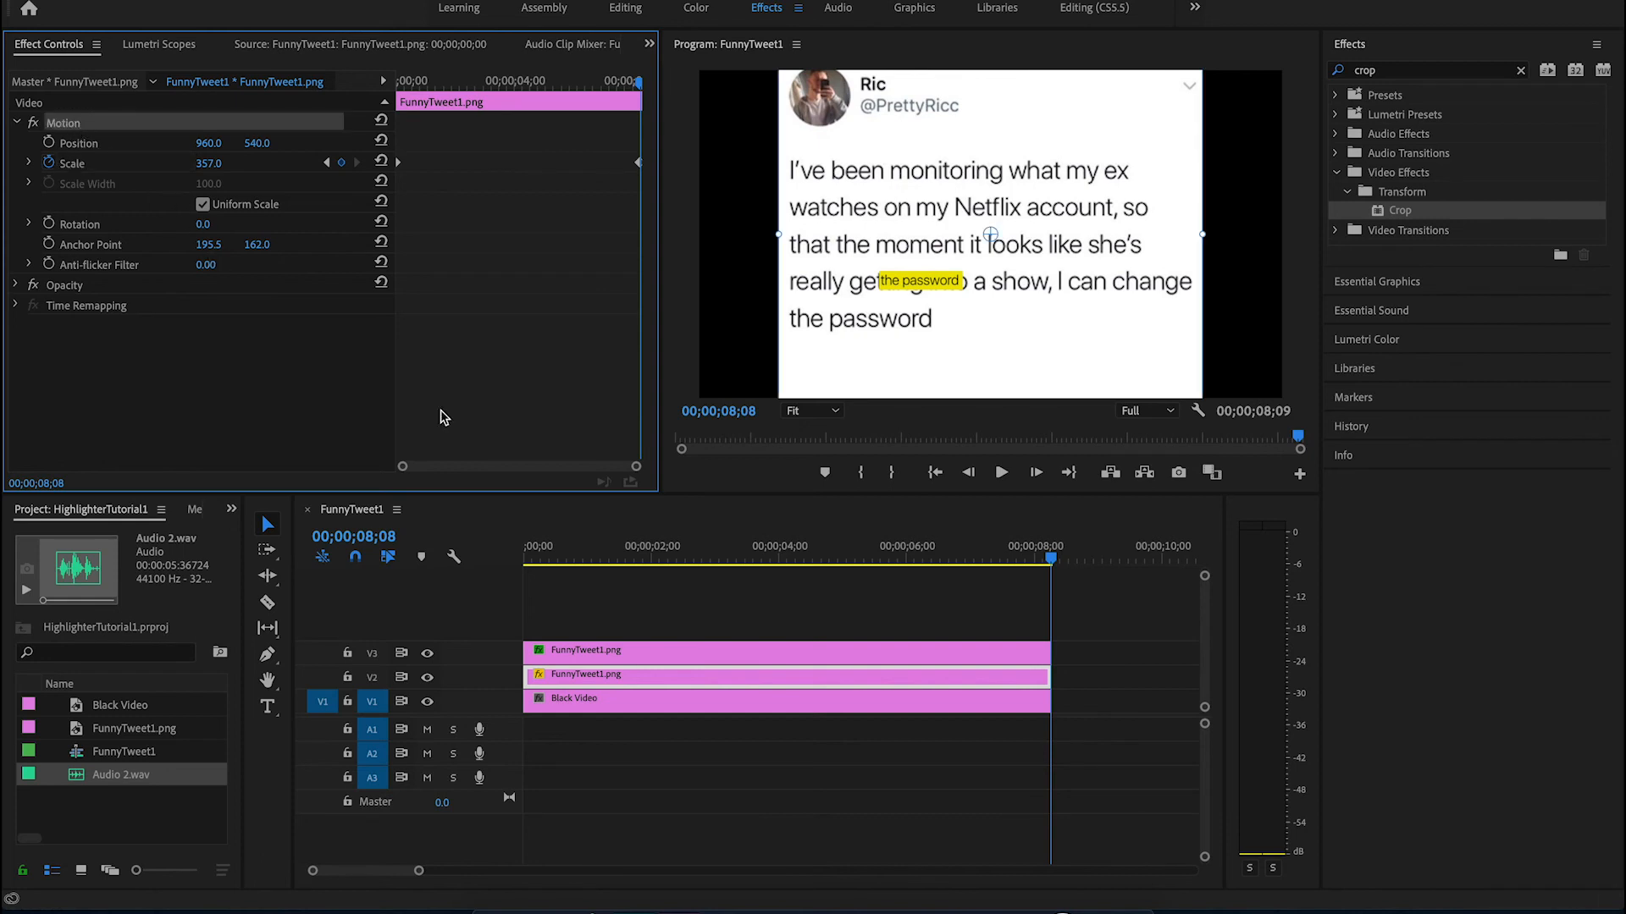
click(624, 652)
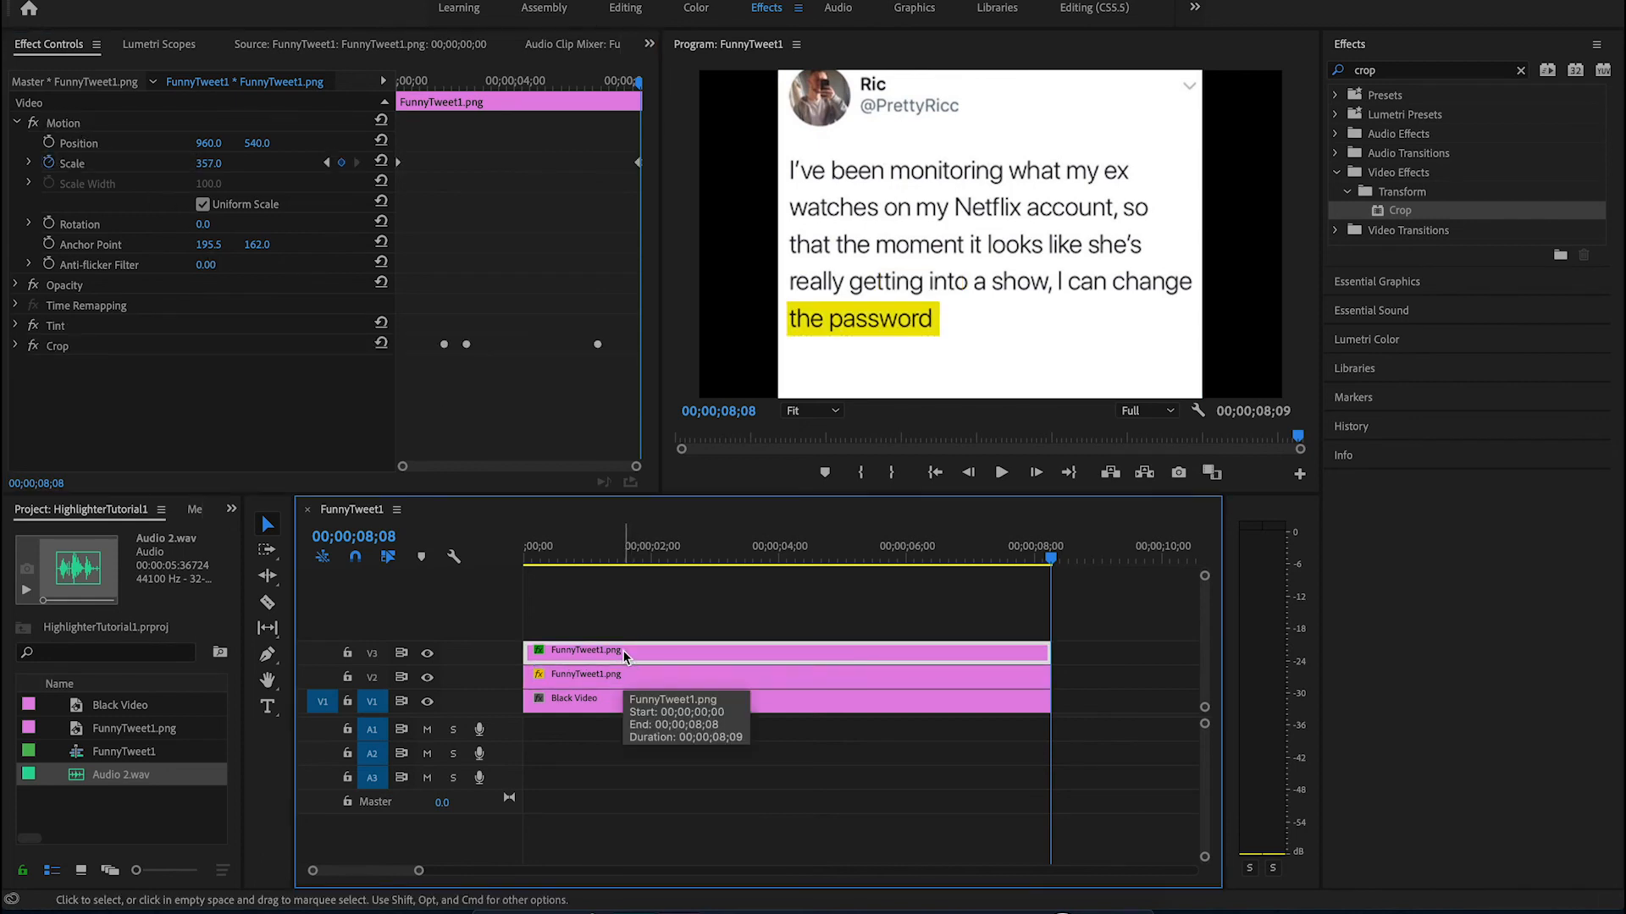
click(563, 560)
key(space)
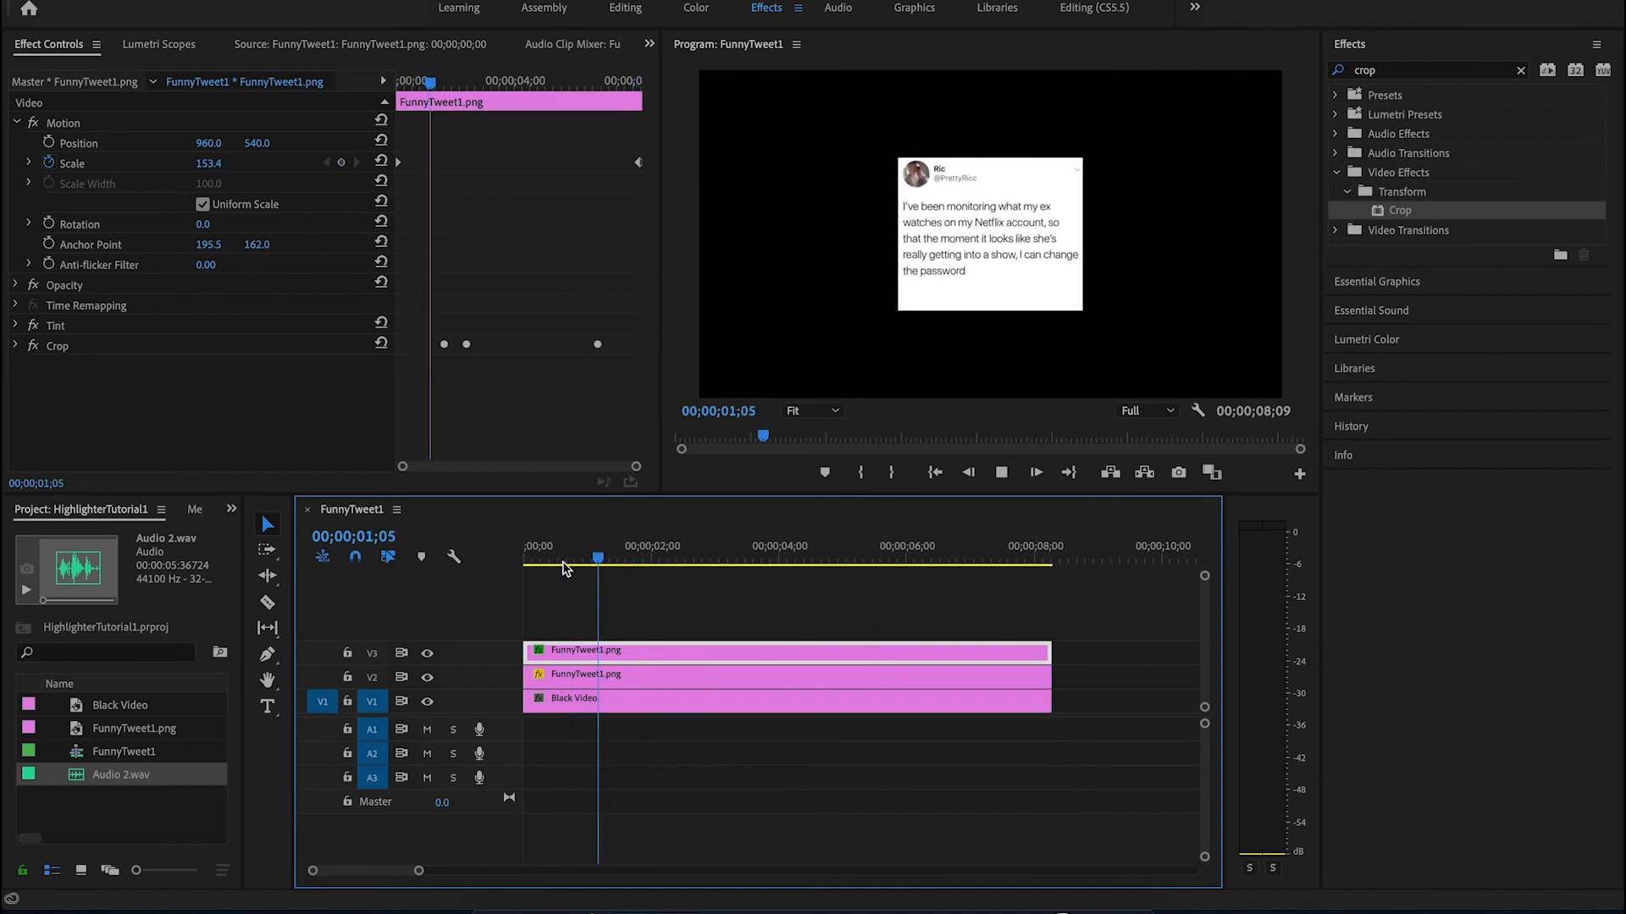
key(space)
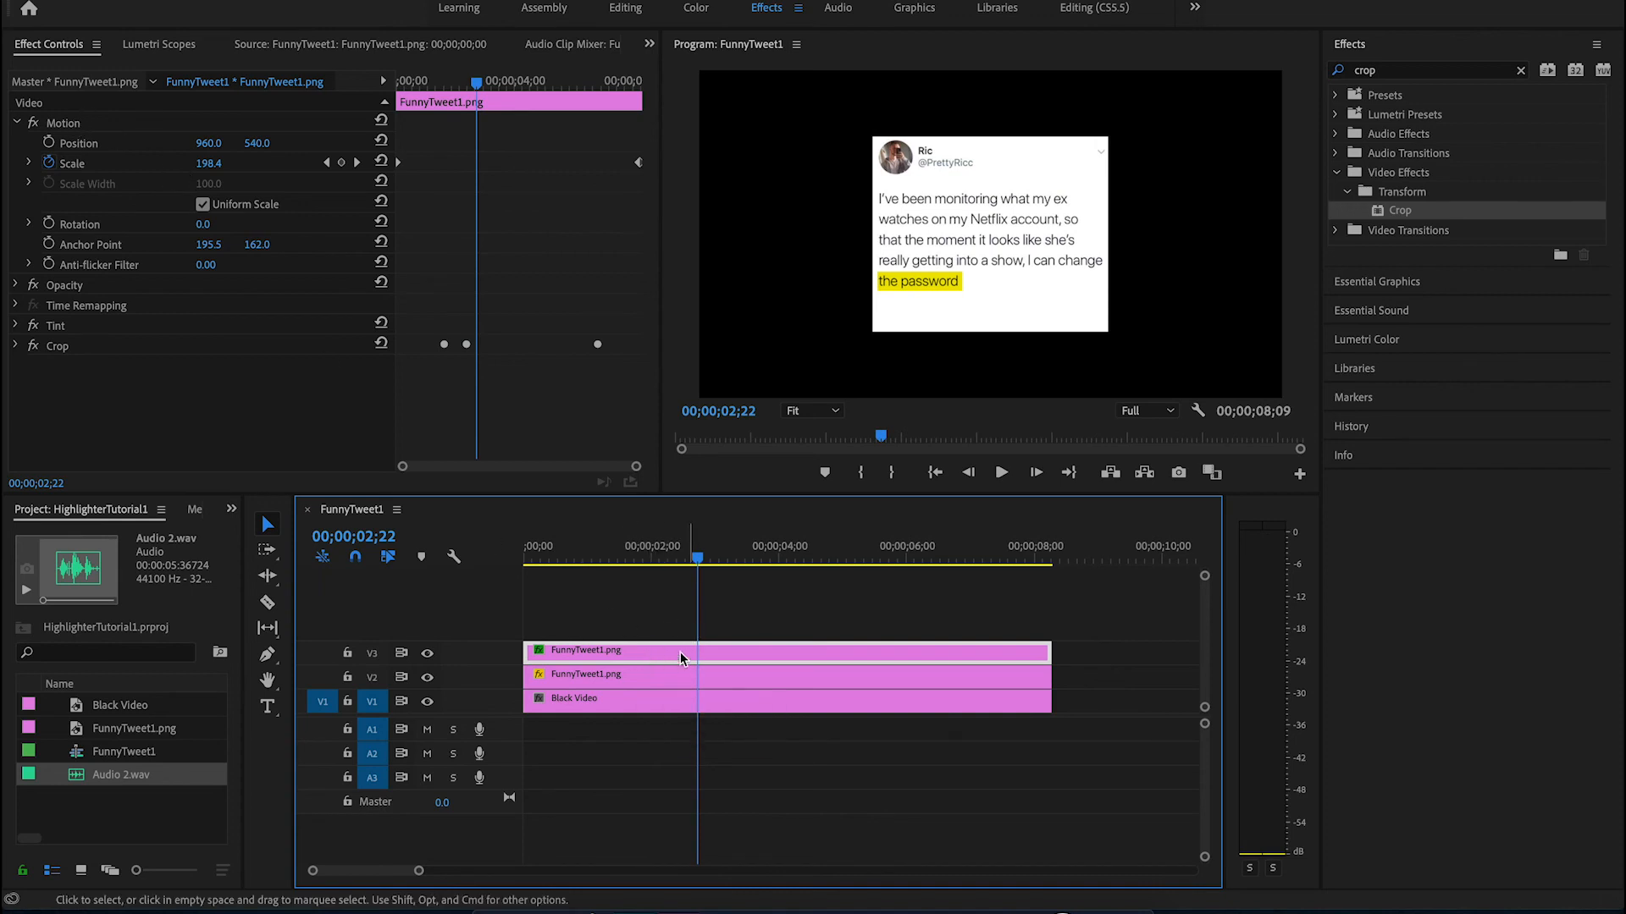
drag(546, 559, 491, 556)
key(space)
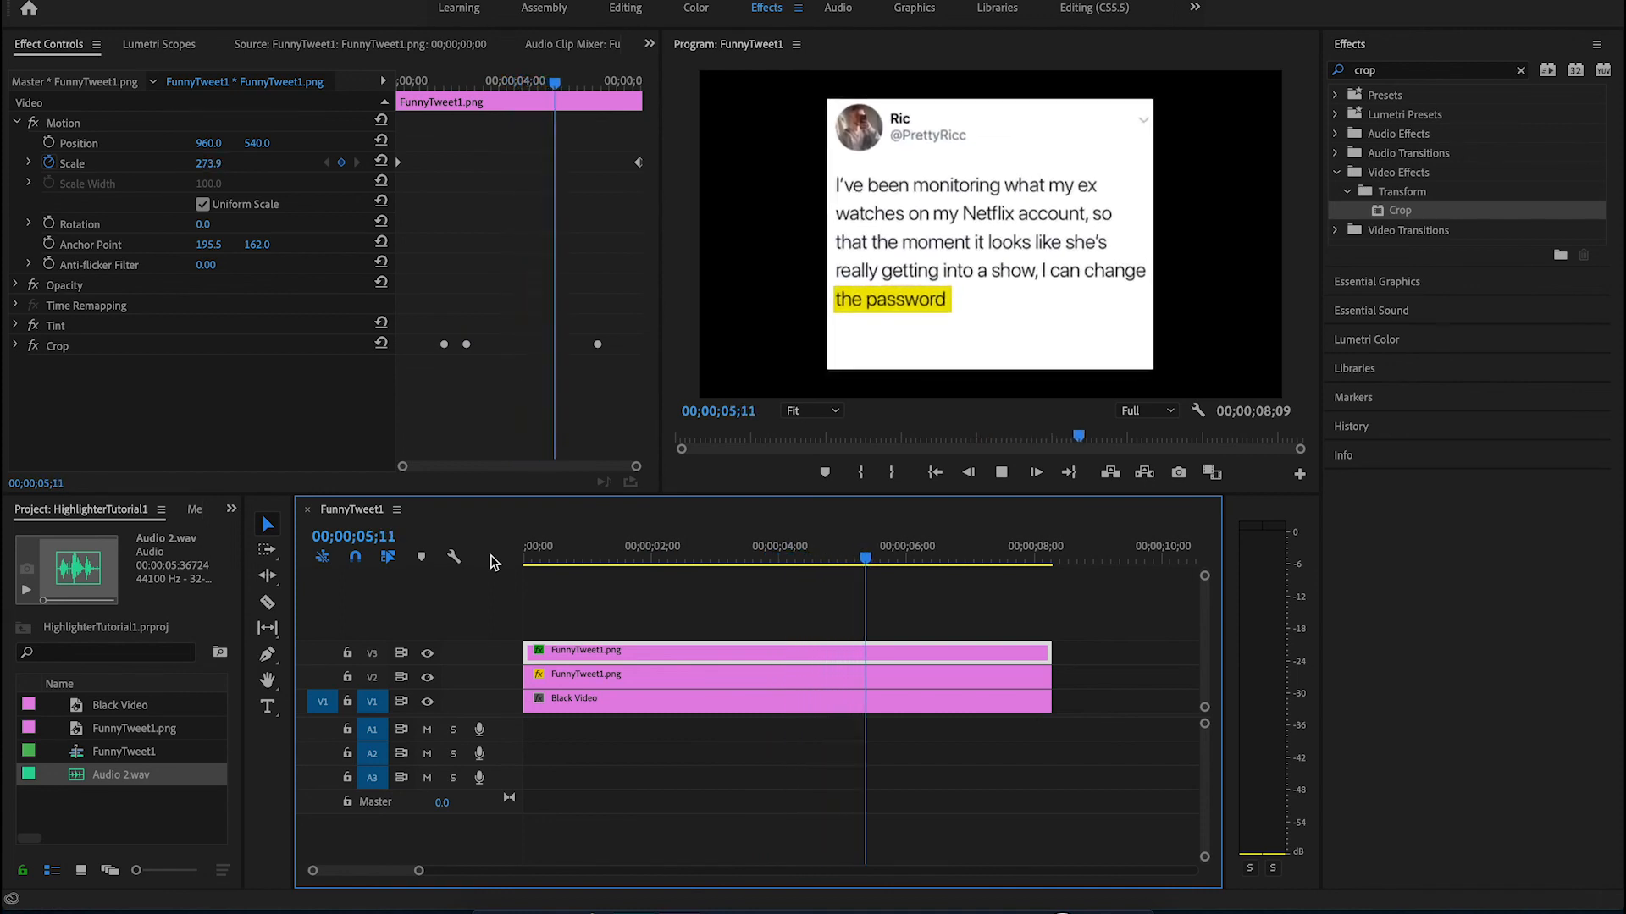
key(space)
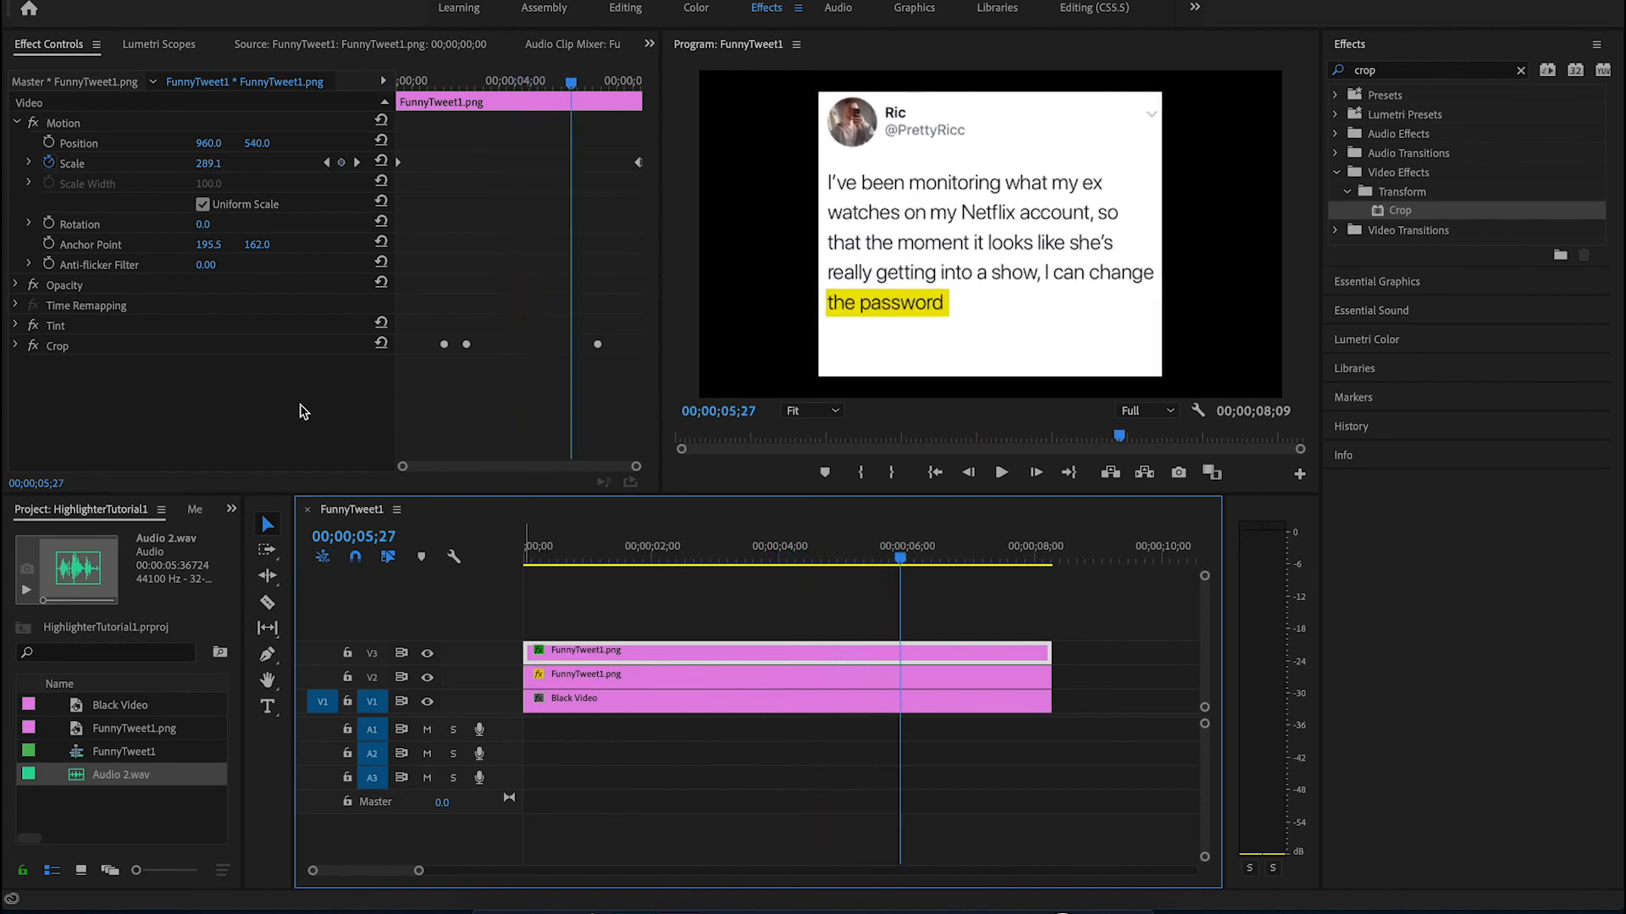
- Shift the starting crop keyframes to about 00;00;02;16 and the ending Right keyframe to 00;00;03;09, and preview the highlight
drag(563, 560, 520, 566)
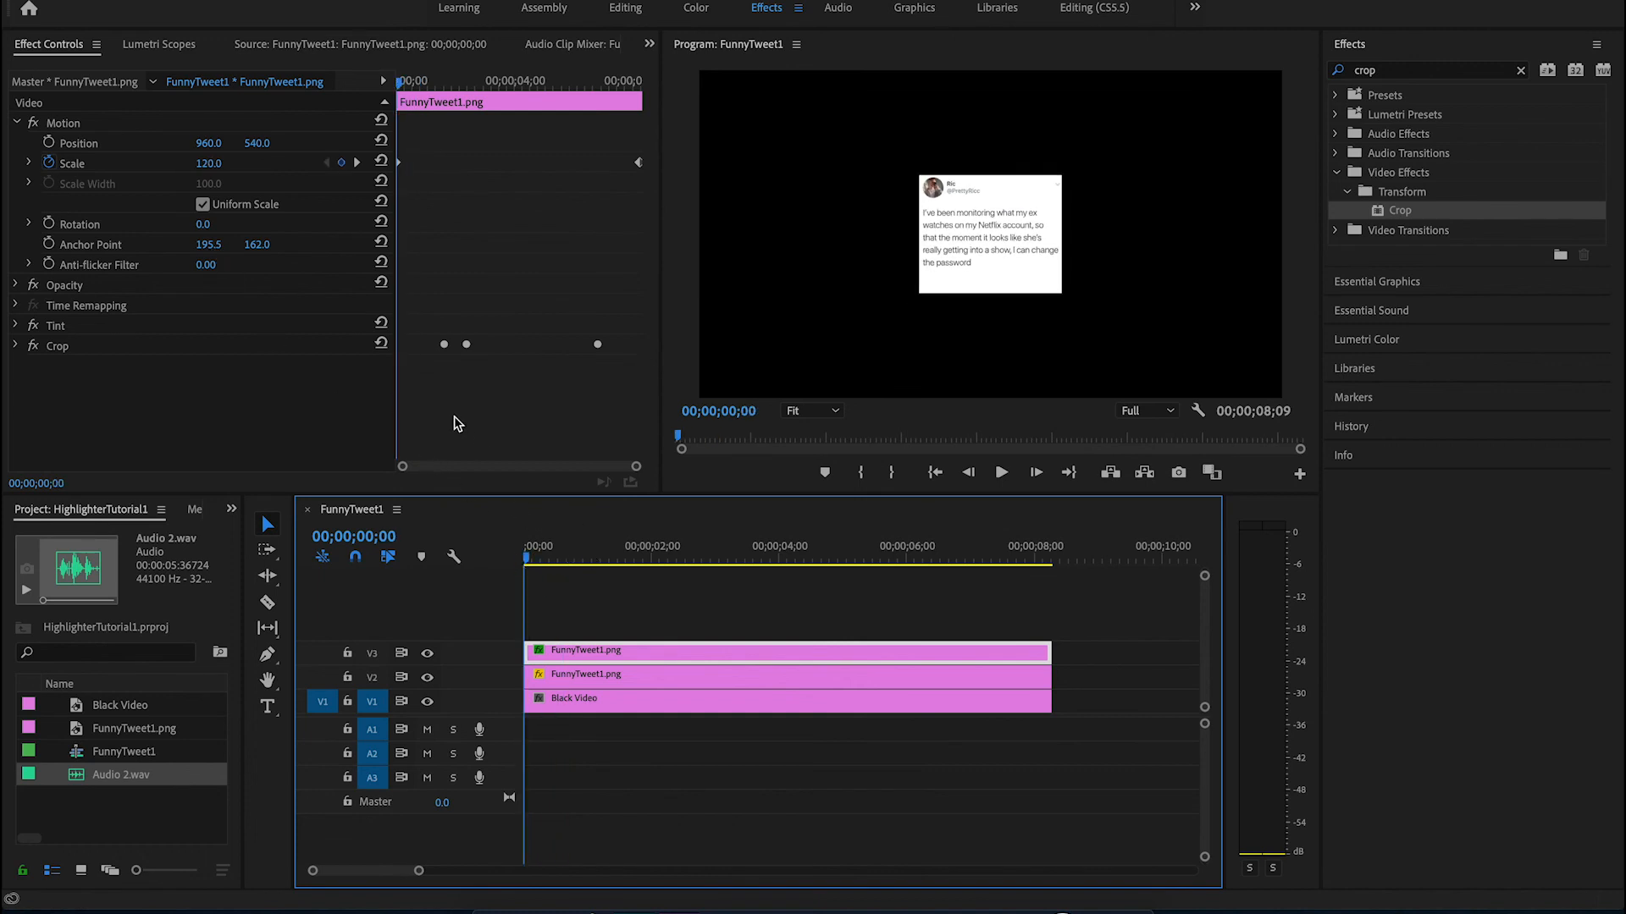
click(597, 560)
drag(610, 563, 644, 564)
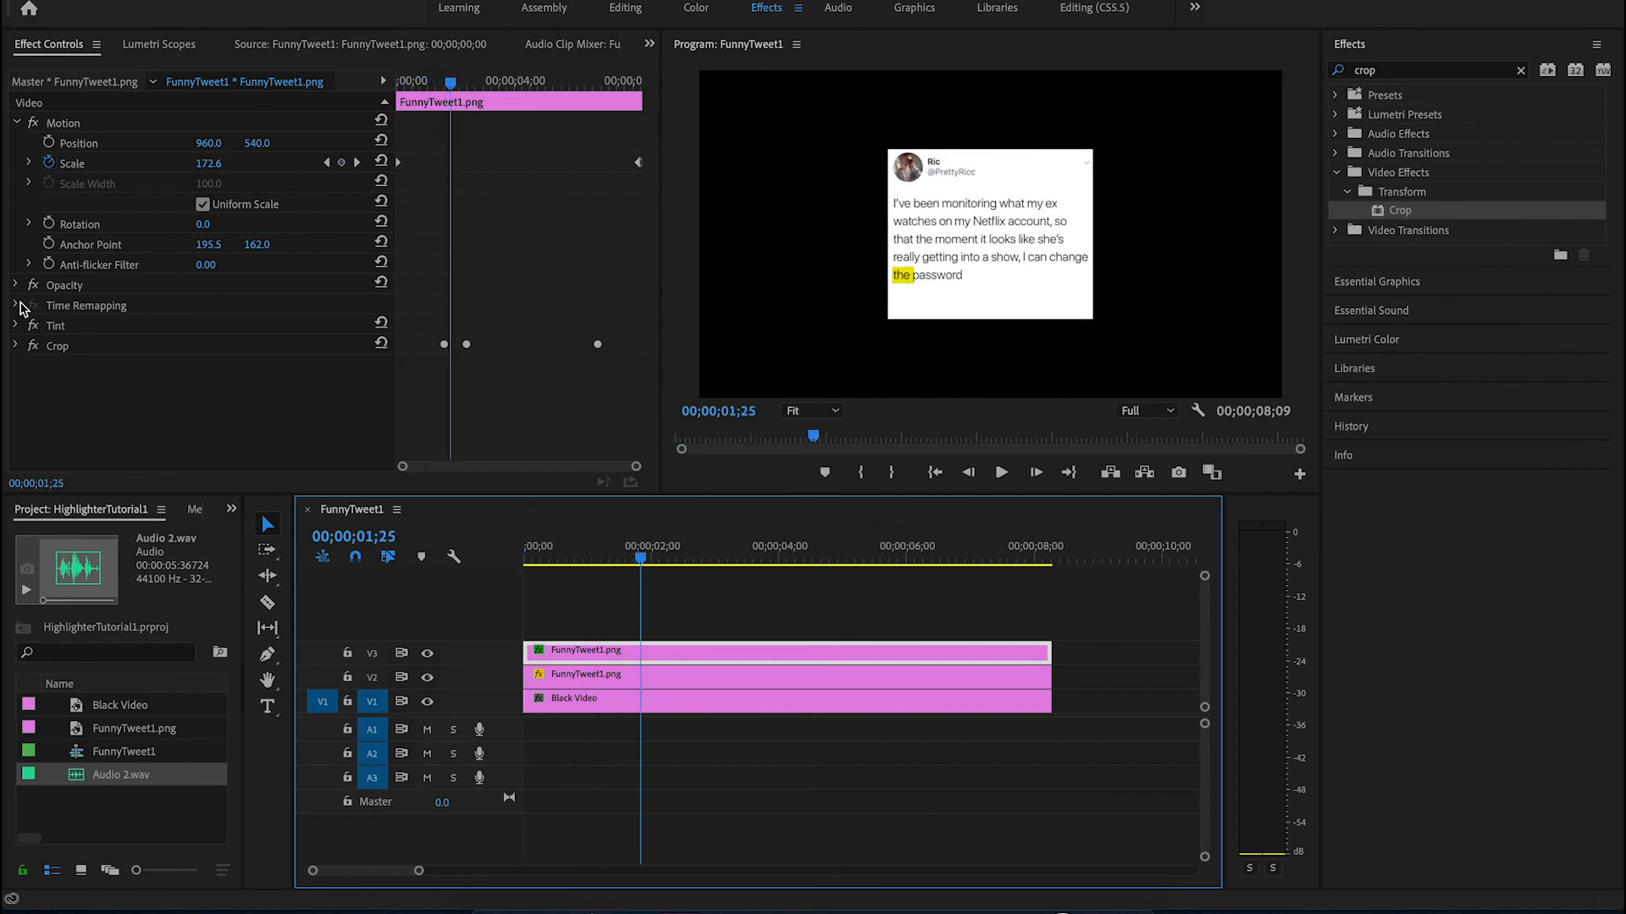
click(15, 346)
drag(427, 366, 495, 428)
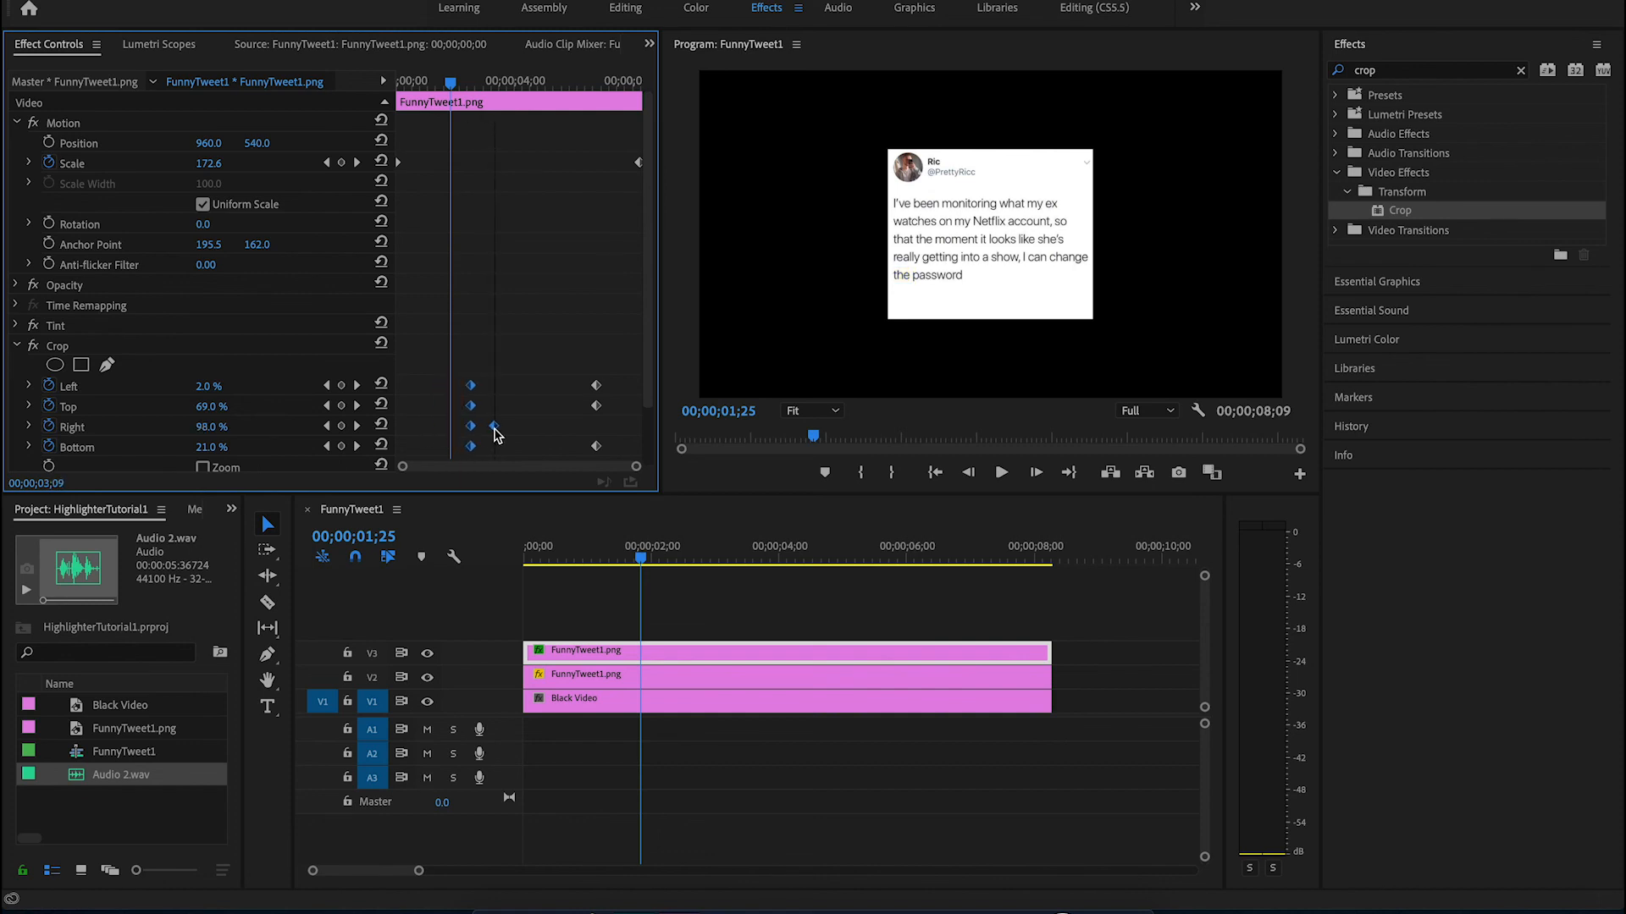
click(599, 563)
key(space)
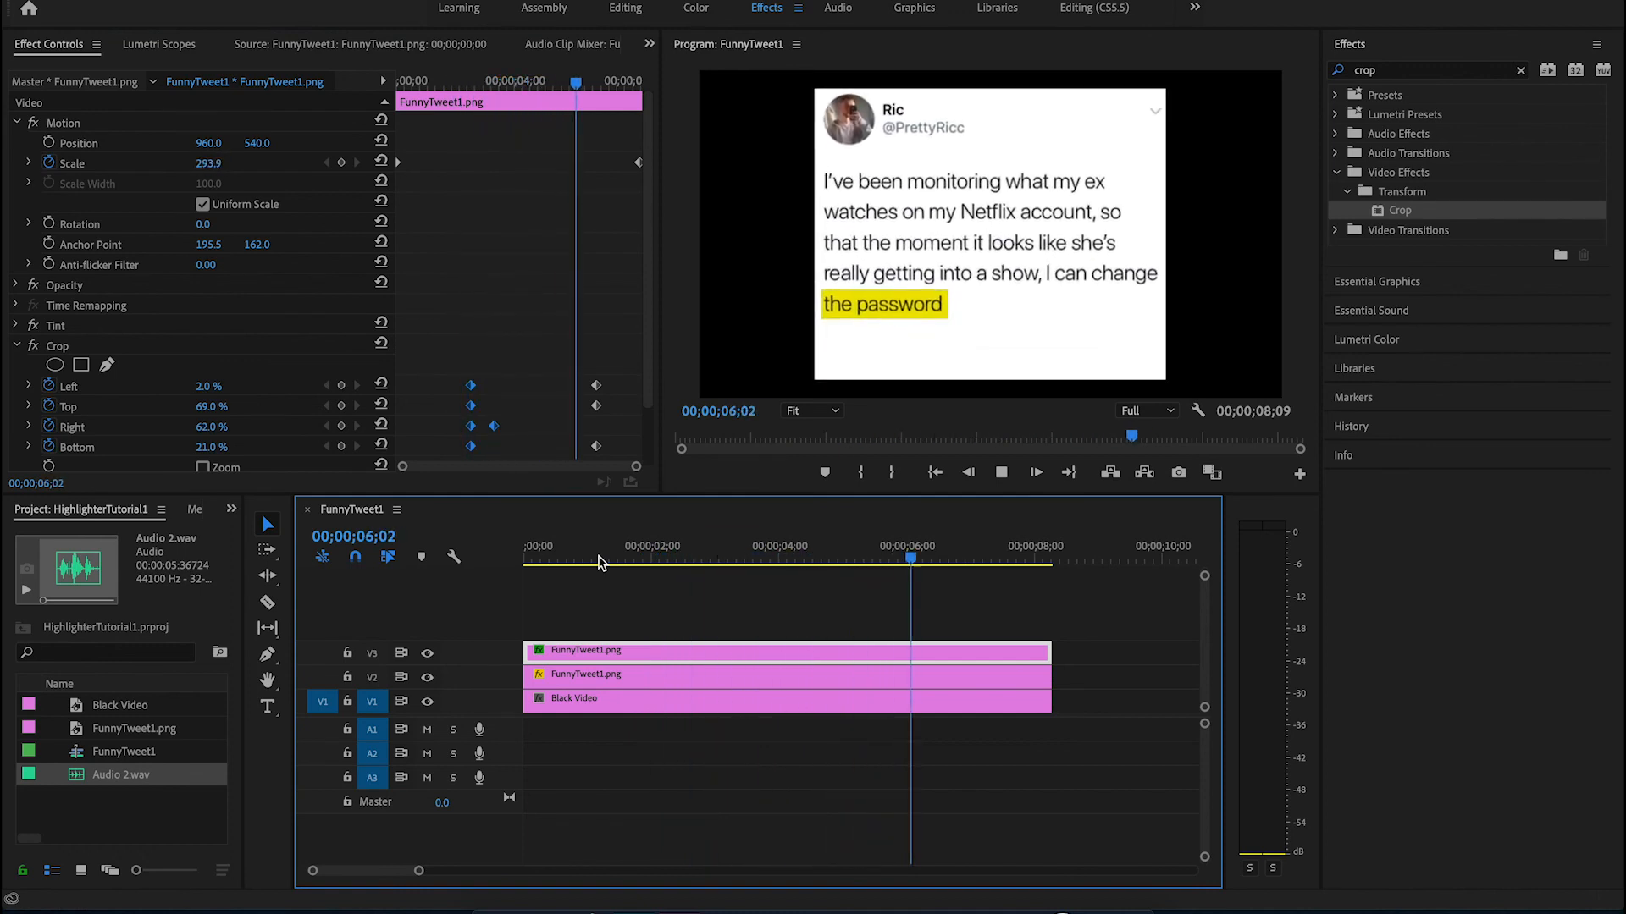
key(space)
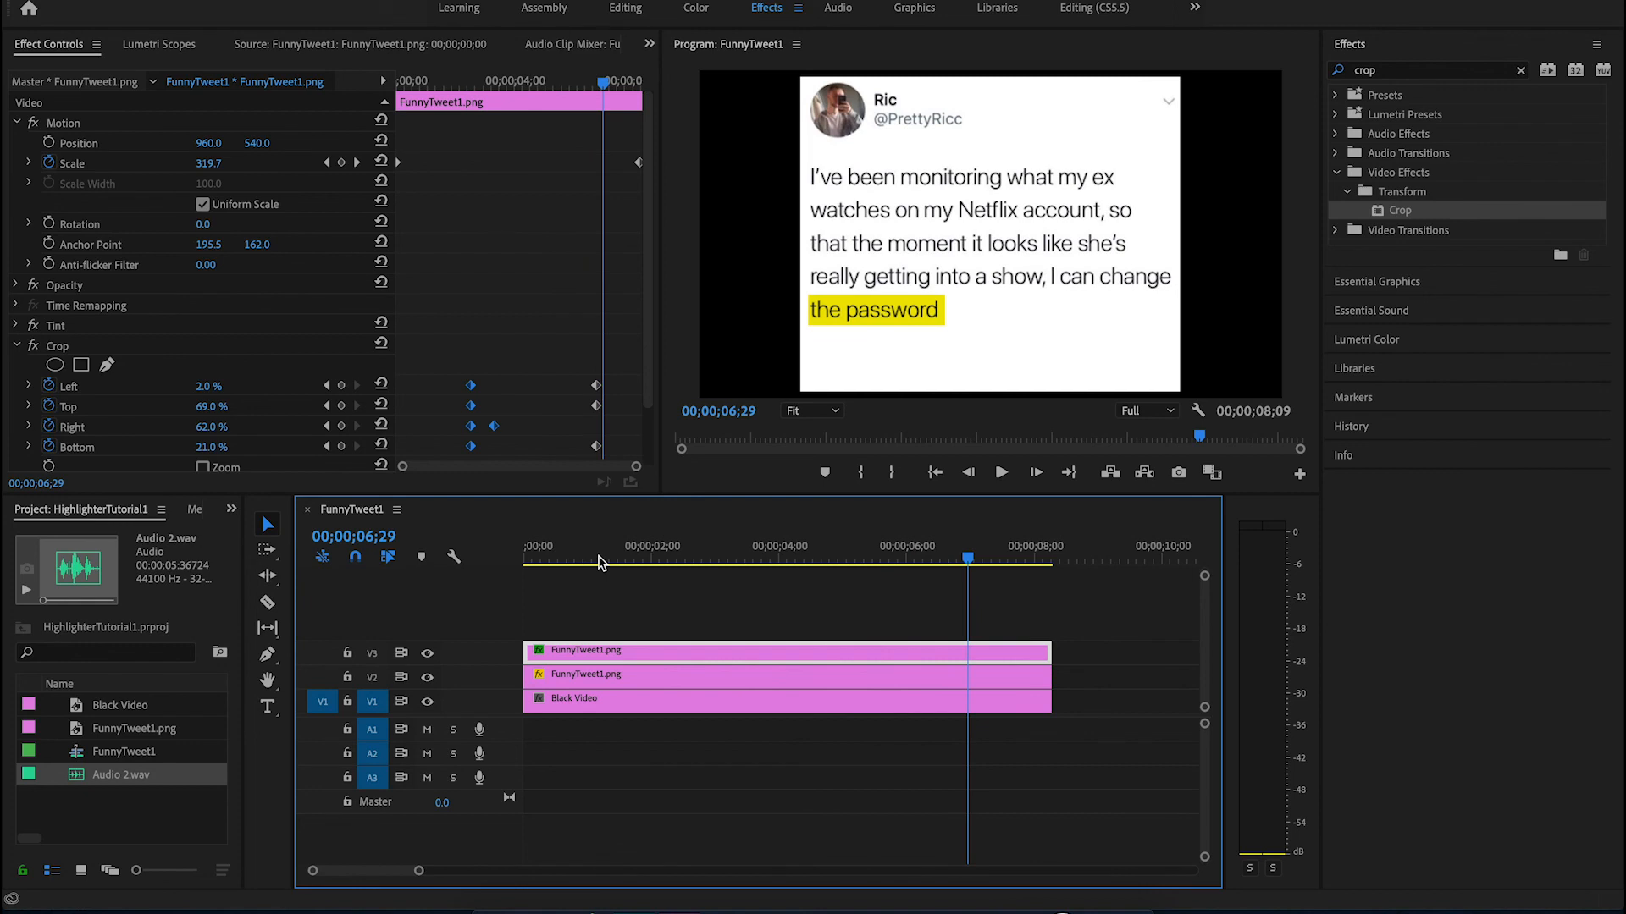